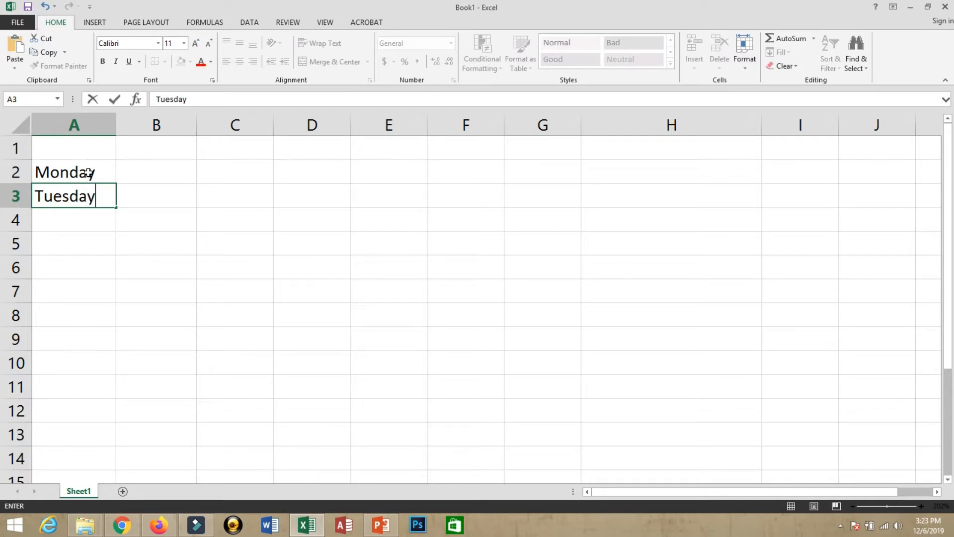
Extend the Monday–Tuesday series from A2:A3 down through A12 and widen column A to fit the day names.
key(Return)
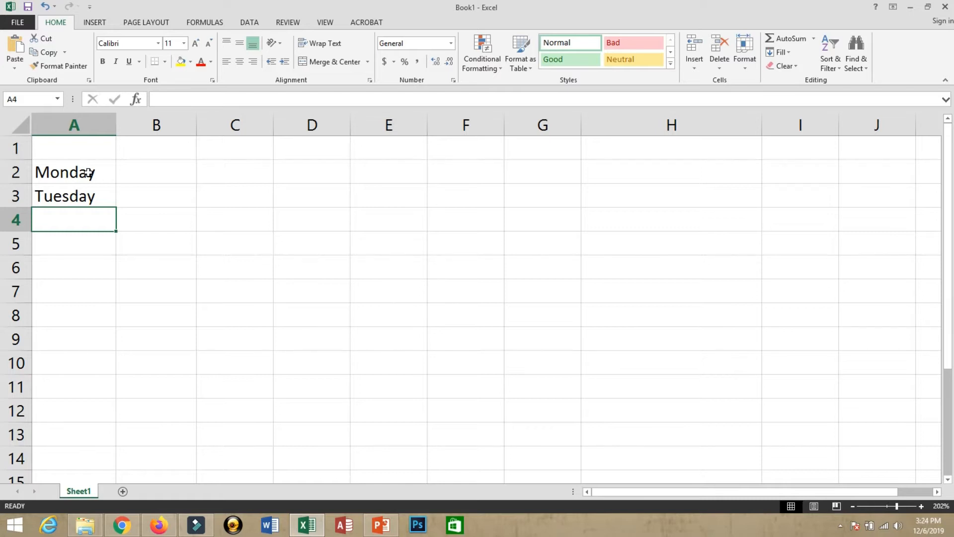
drag(88, 173, 93, 196)
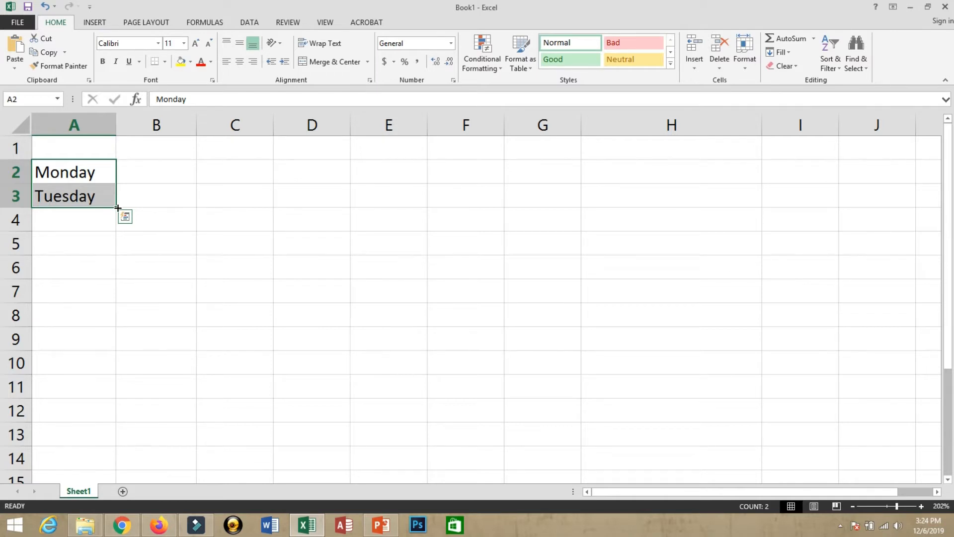
drag(118, 208, 83, 415)
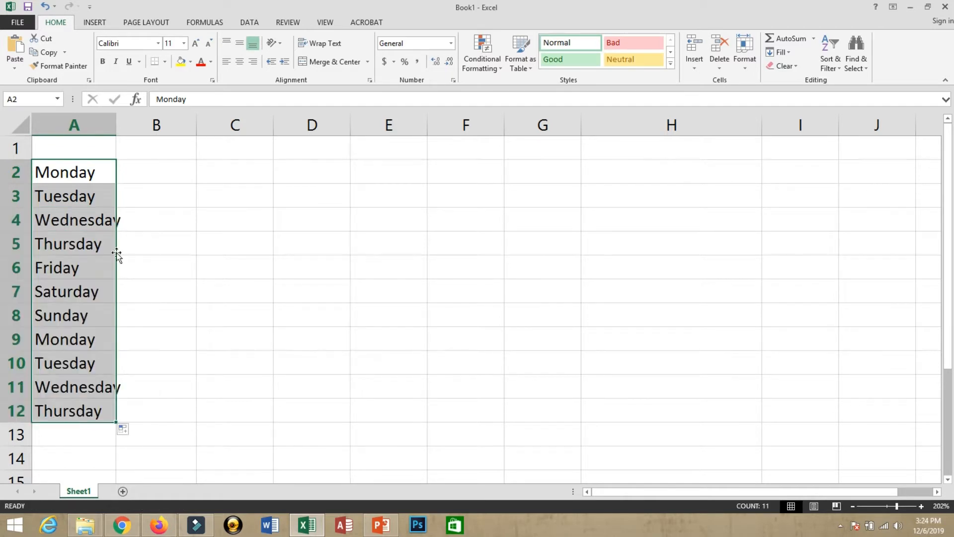
drag(116, 123, 128, 122)
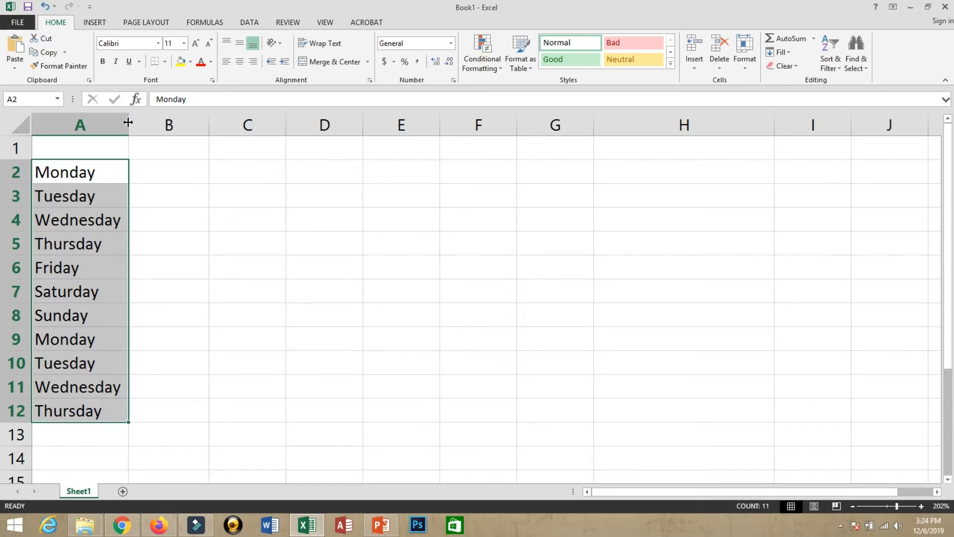
Clear the weekday names from A3:A12, keeping Monday in A2.
click(97, 198)
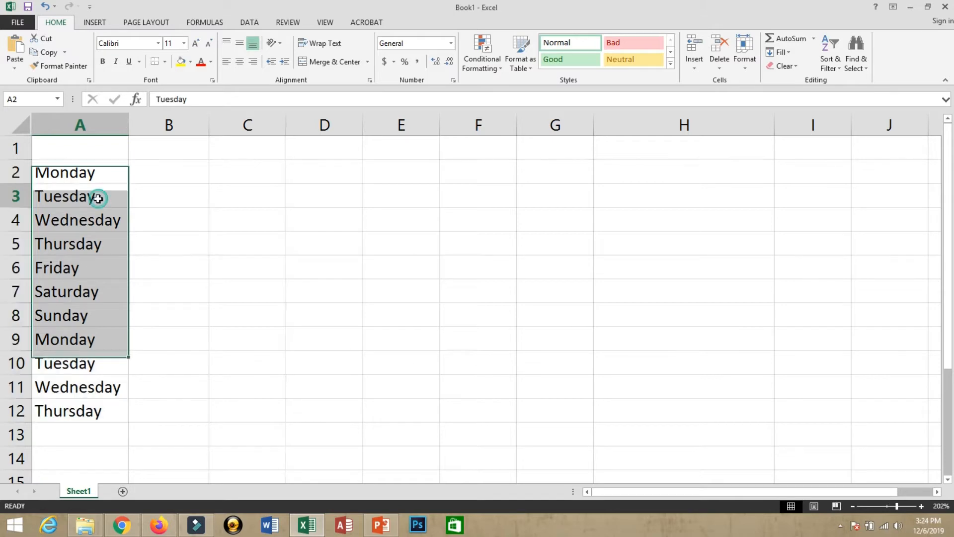
drag(75, 196, 66, 409)
key(Delete)
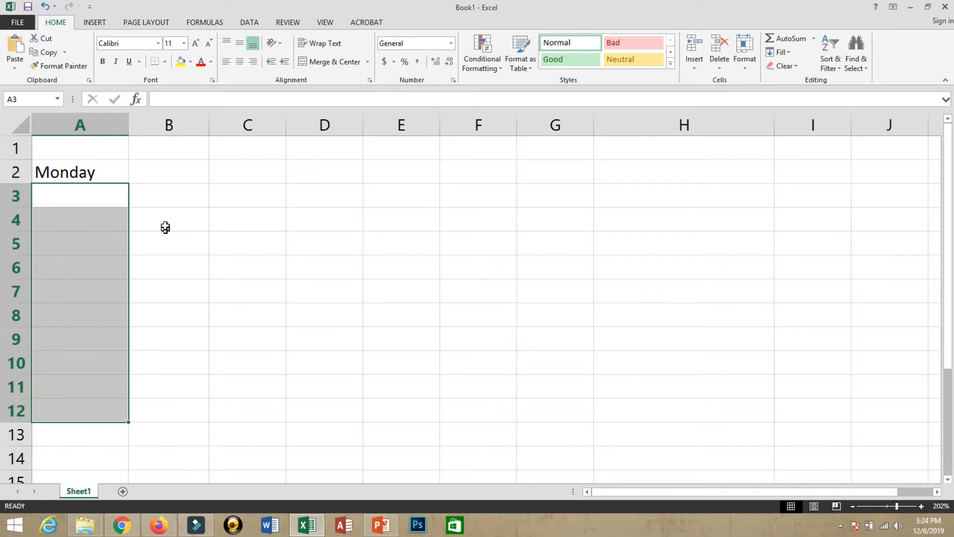
Enter Tuesday in cell B2, beside Monday.
click(158, 176)
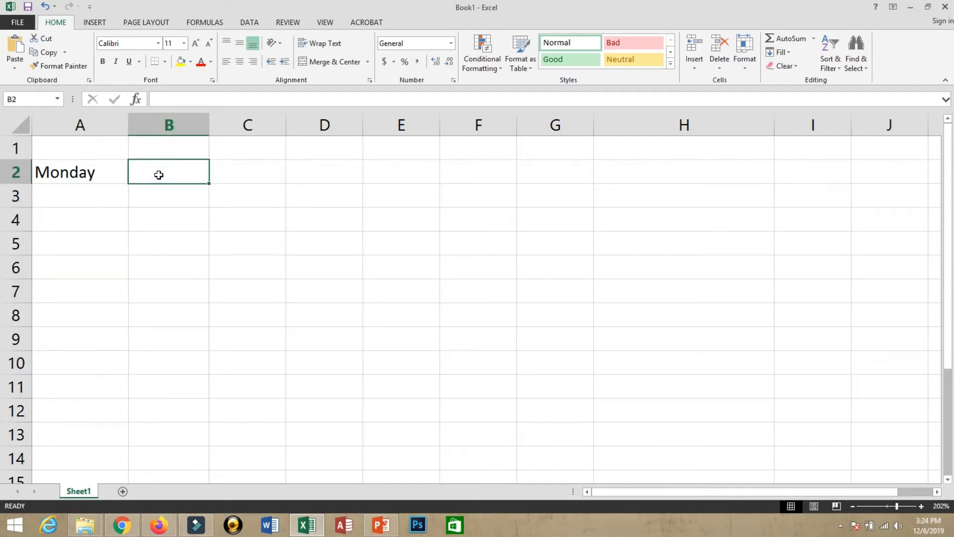
text(Tued)
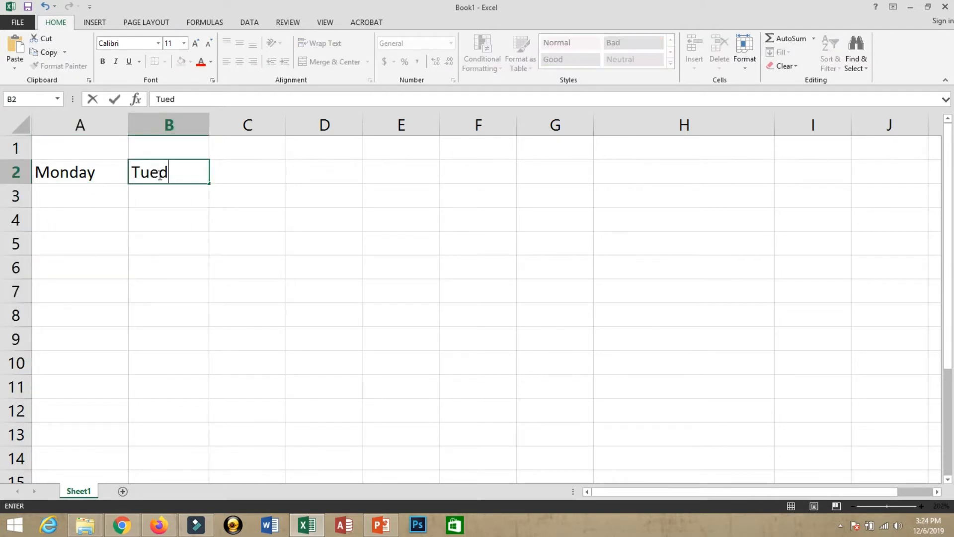
key(BackSpace)
text(sad)
key(BackSpace)
key(BackSpace)
text(day)
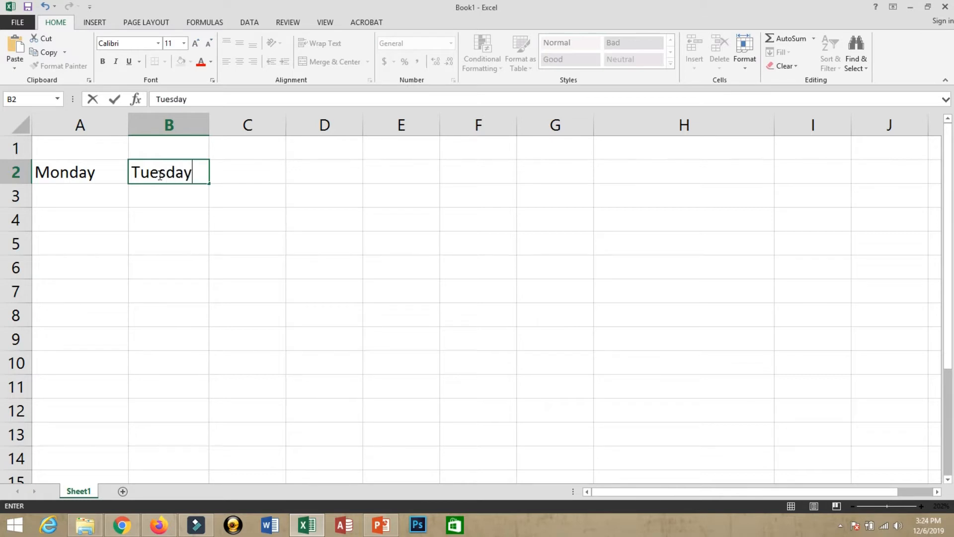
key(Return)
Extend the Monday–Tuesday series from A2:B2 across through G2 and widen column C to fit Wednesday.
drag(74, 171, 573, 193)
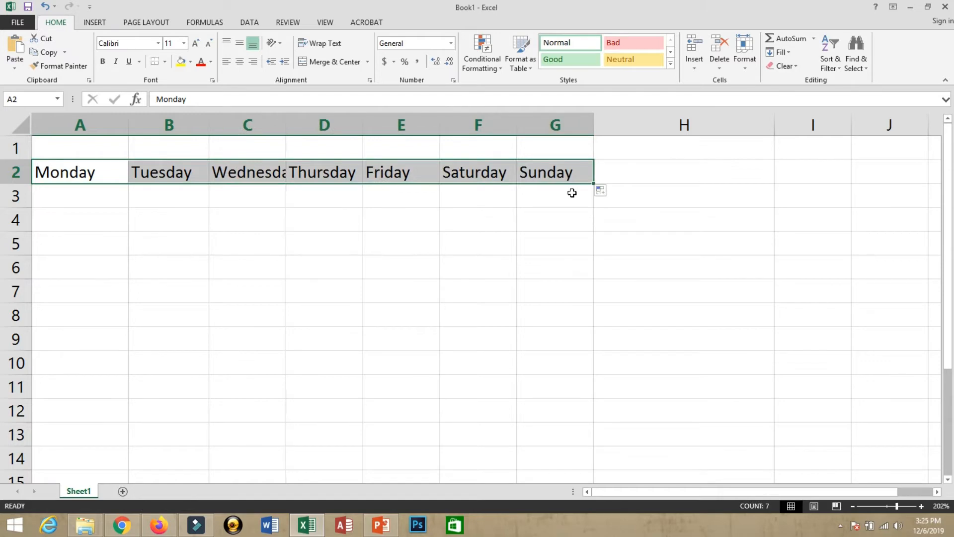
drag(286, 127, 328, 131)
click(105, 221)
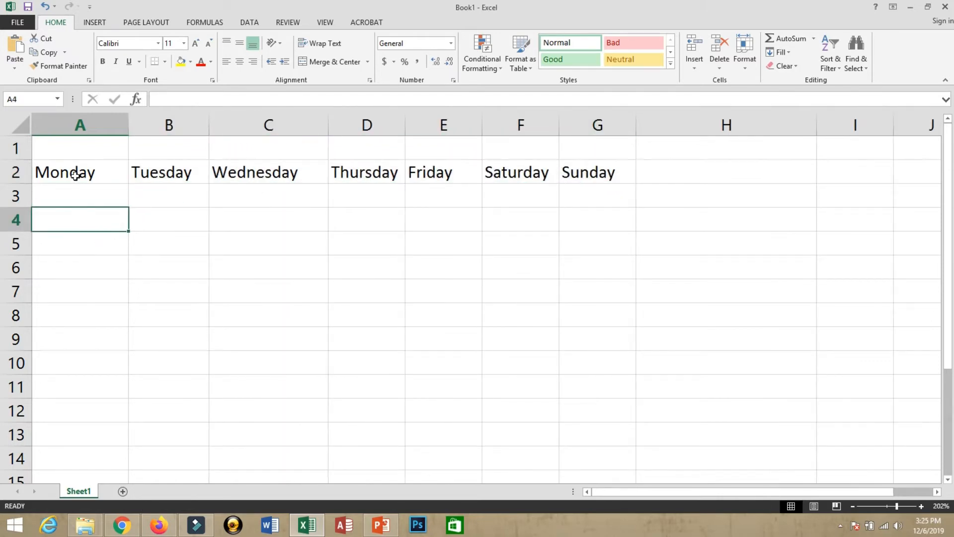
Clear all the full weekday names from A2:G2.
drag(75, 175, 612, 178)
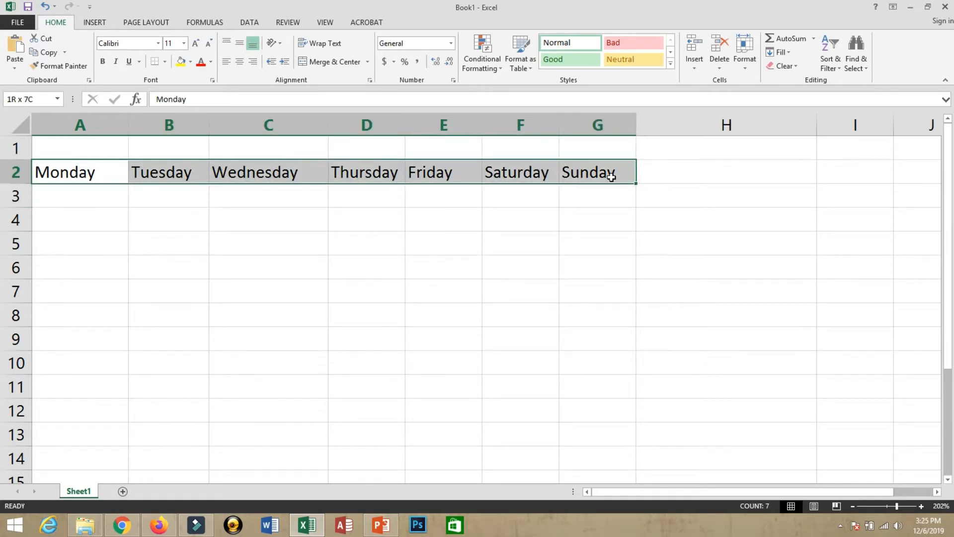
drag(59, 174, 629, 165)
drag(75, 172, 580, 164)
key(Delete)
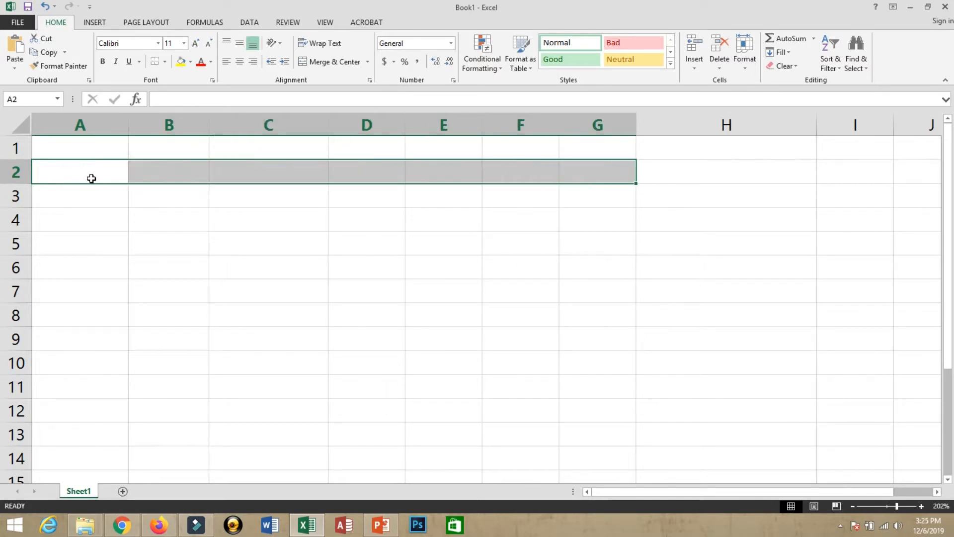
Enter the abbreviated weekdays Mon in A2 and Tue in A3.
click(81, 173)
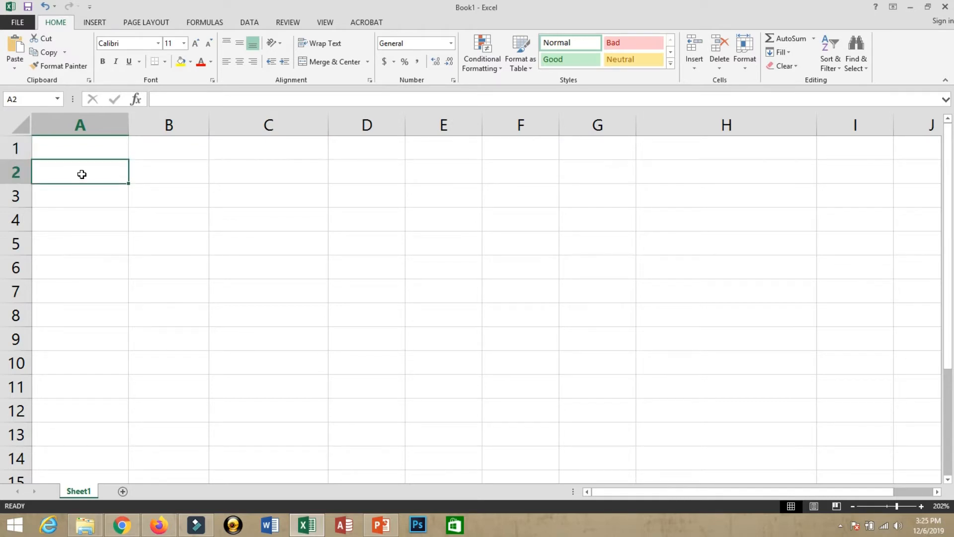
text(Mon)
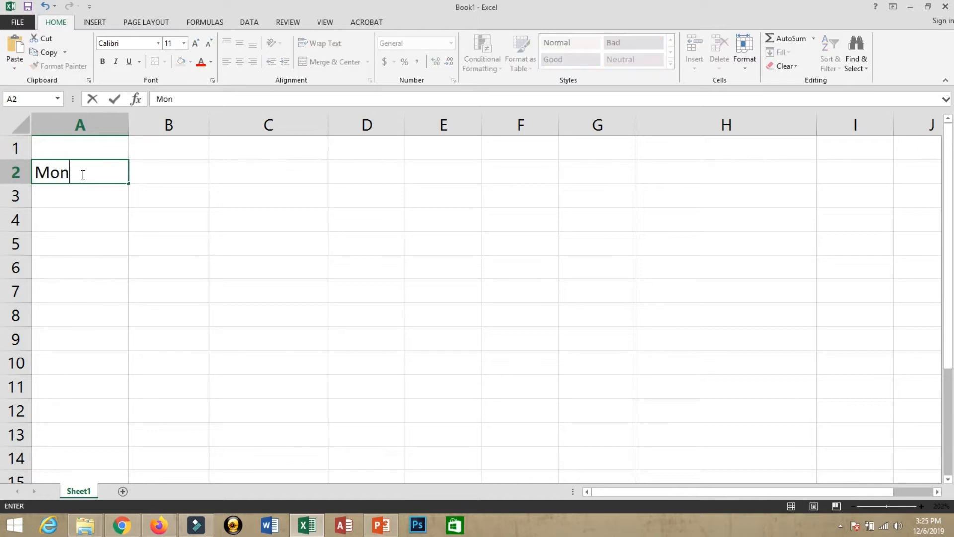
key(Return)
text(T)
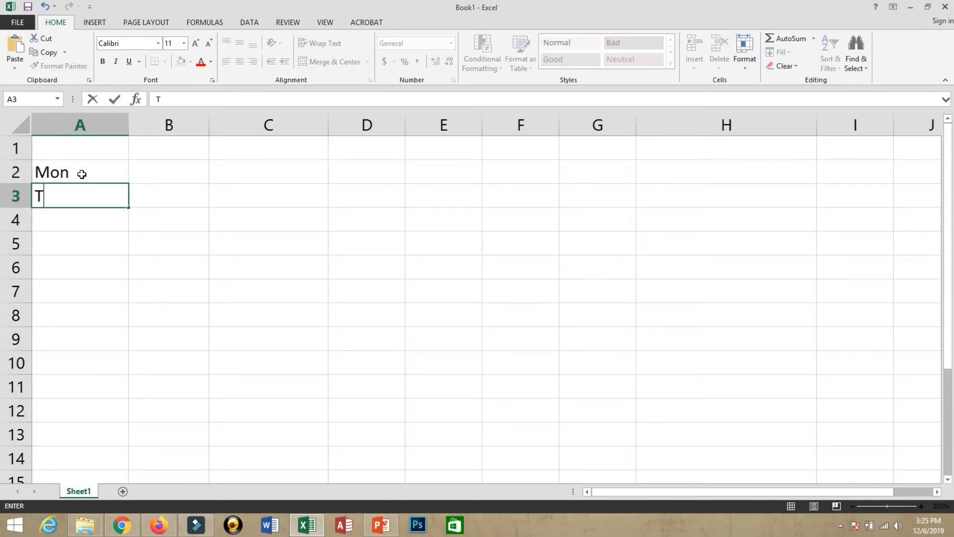
text(ue)
key(Return)
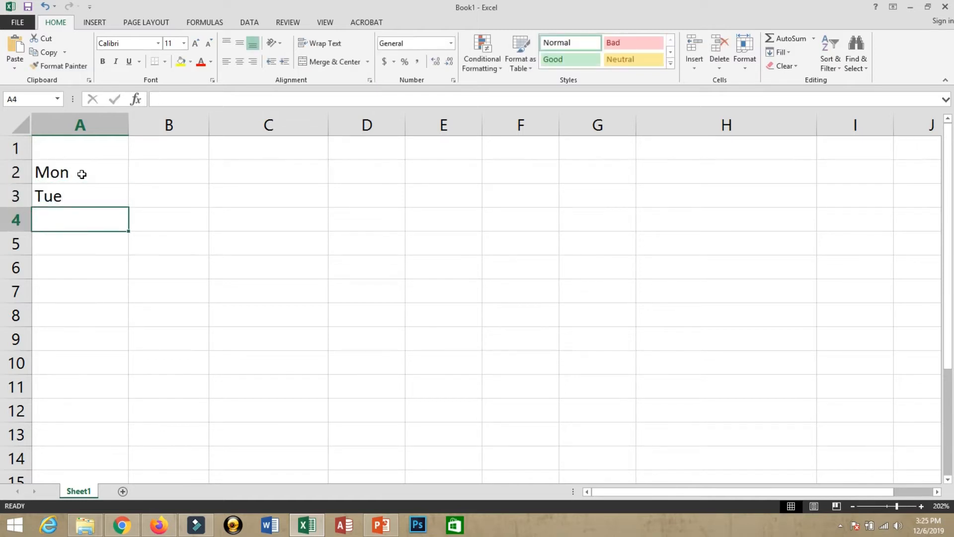
Extend the Mon–Tue series from A2:A3 down through A11 and undo the fill.
click(82, 174)
drag(82, 174, 129, 209)
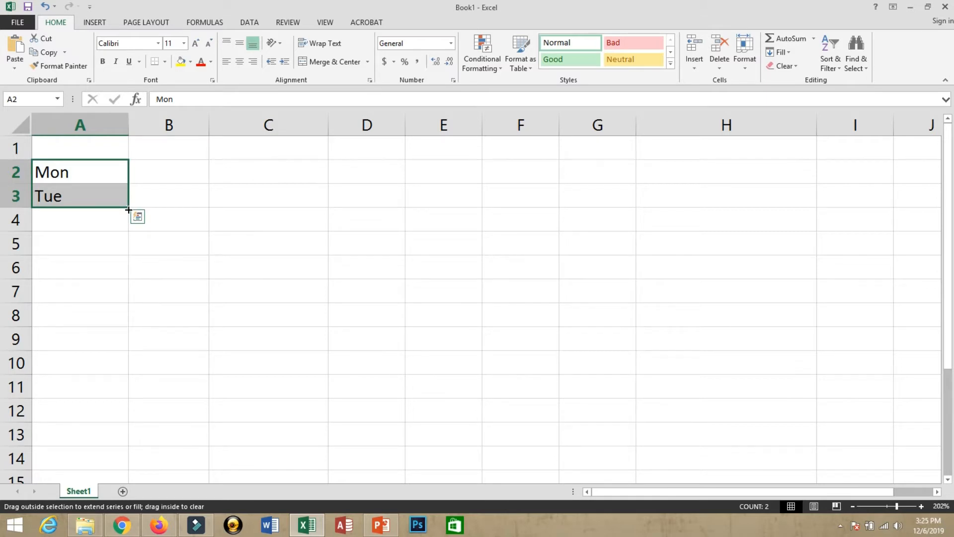
drag(128, 210, 136, 399)
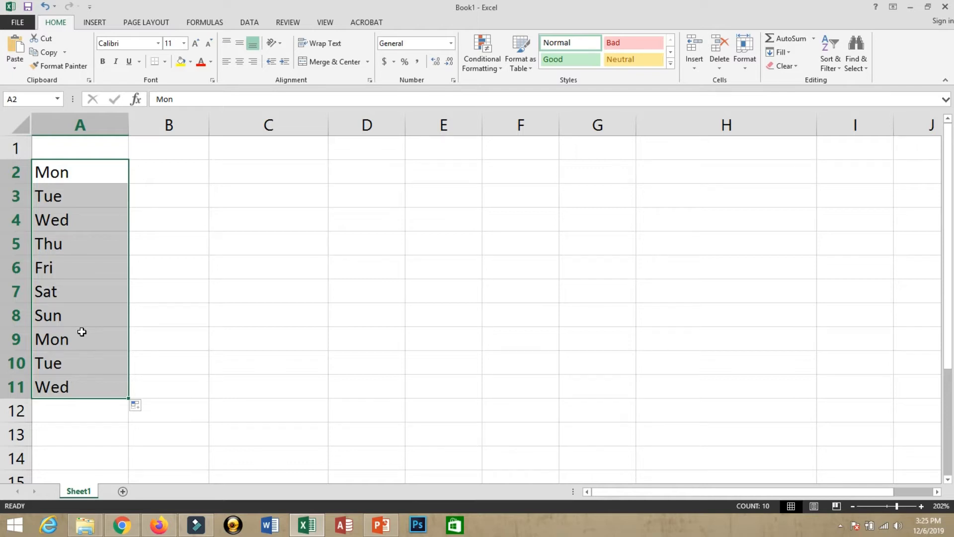
key(ctrl+z)
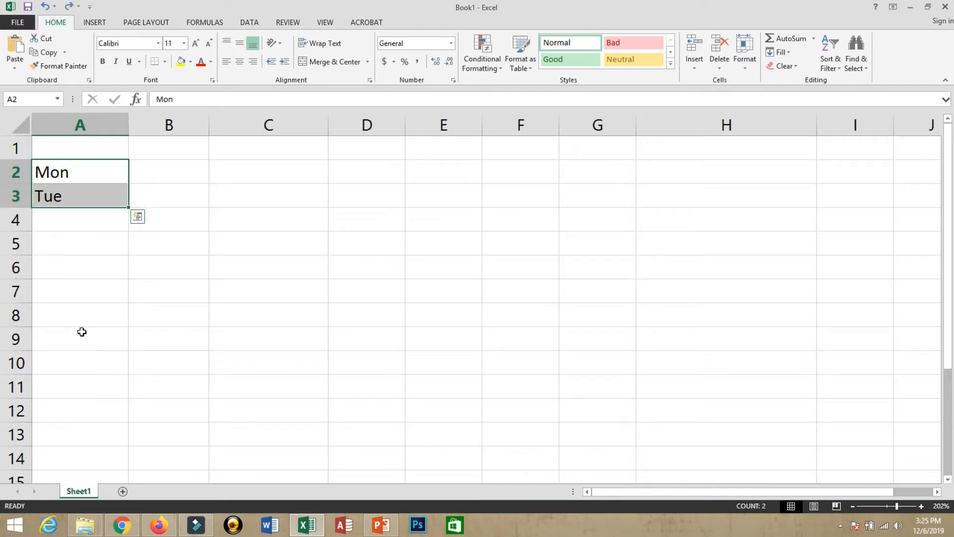
Clear Tue from A3 and enter Tue in B2 instead.
click(74, 196)
key(Delete)
click(146, 172)
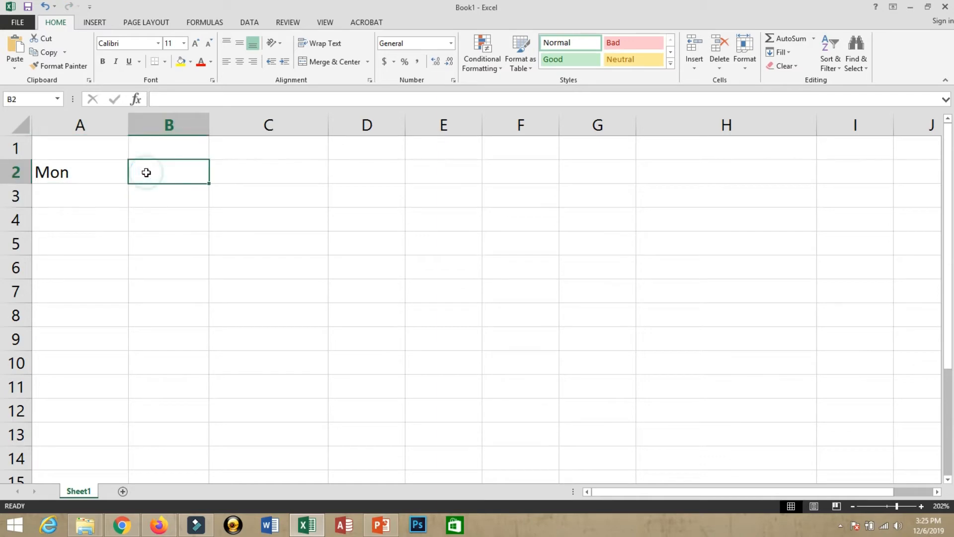
text(Tue)
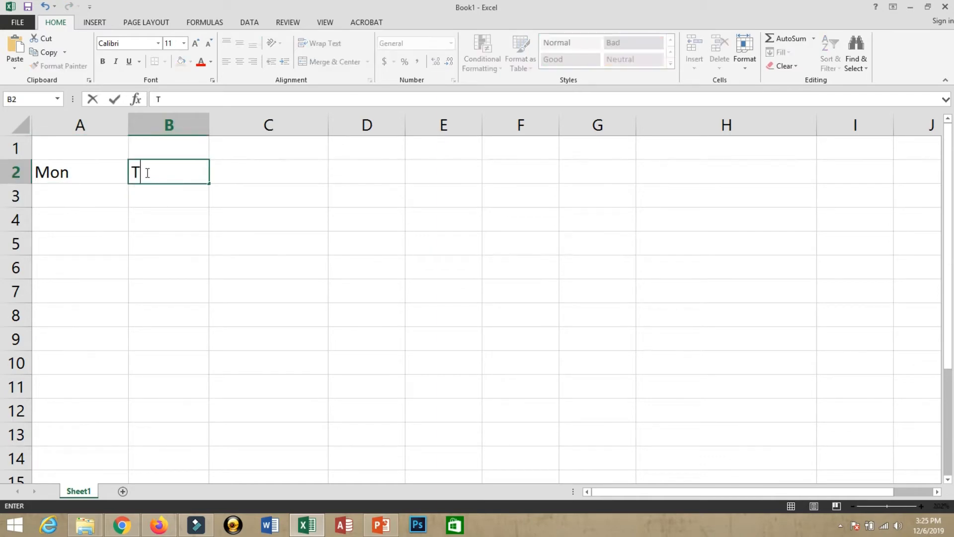
click(291, 161)
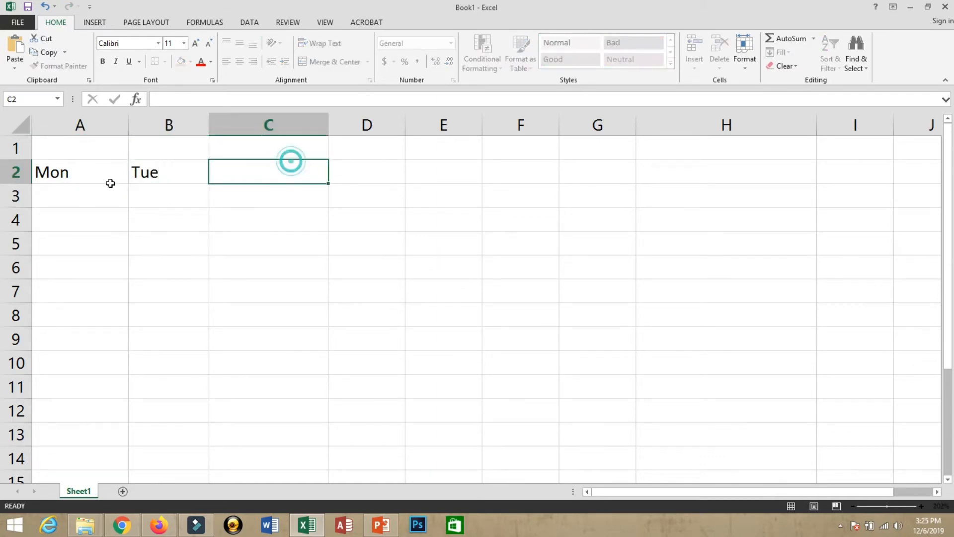
Extend the Mon–Tue series from A2:B2 across through G2.
drag(111, 174, 210, 185)
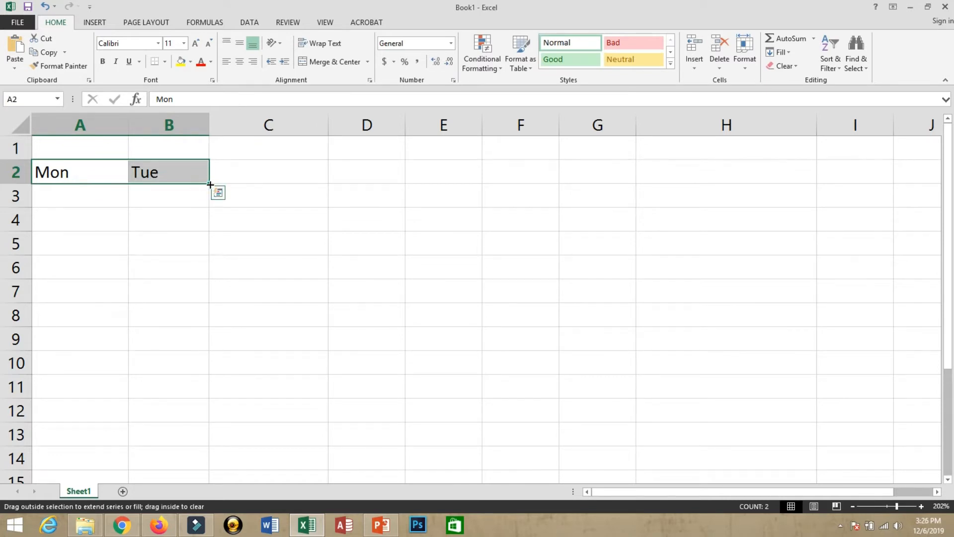
drag(210, 184, 635, 175)
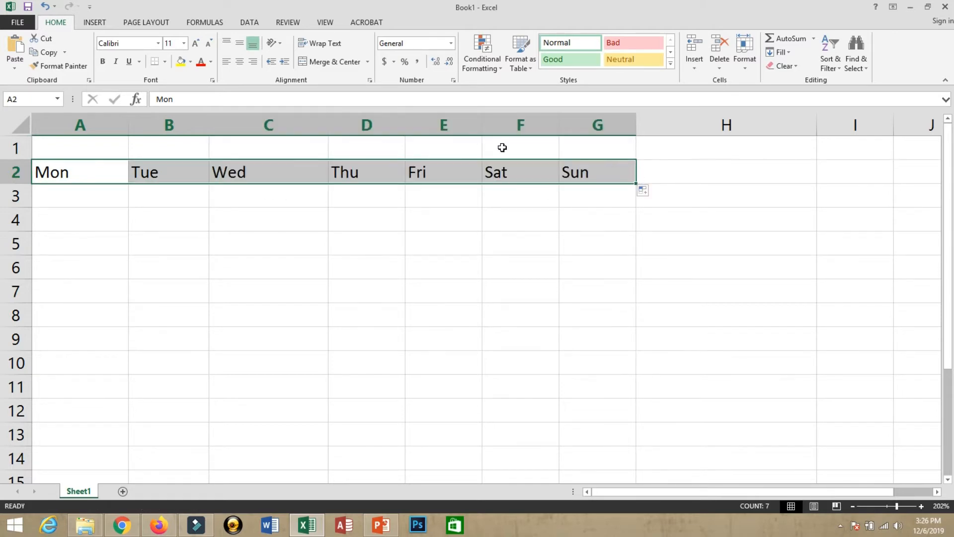
Clear the abbreviated weekdays from A2:G2 and enter the months Jan in A2 and Feb in A3.
drag(62, 172, 571, 164)
key(Delete)
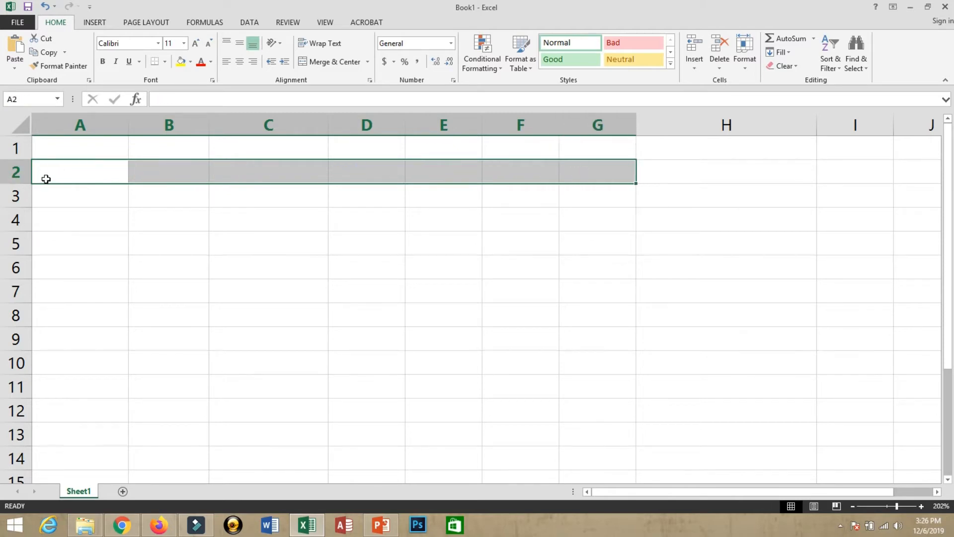
click(44, 175)
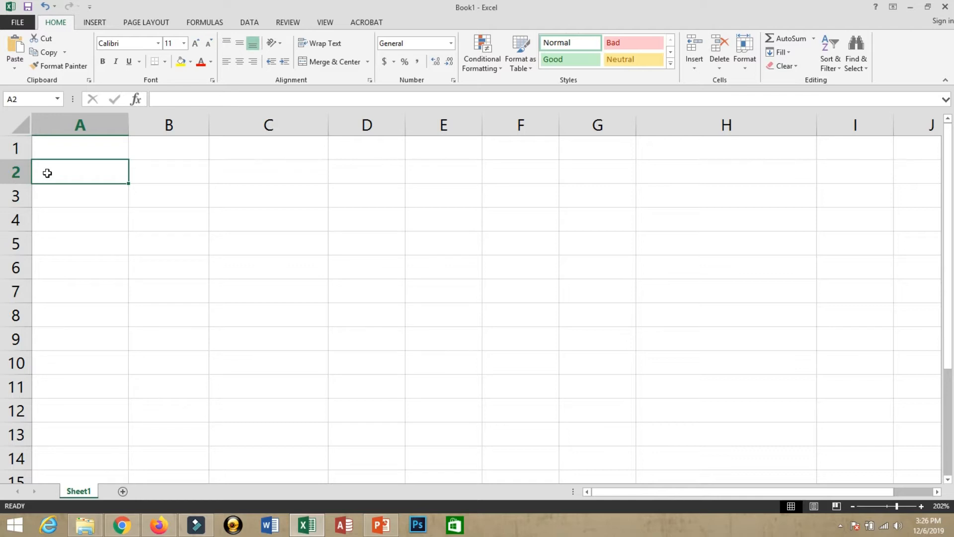
text(Jan)
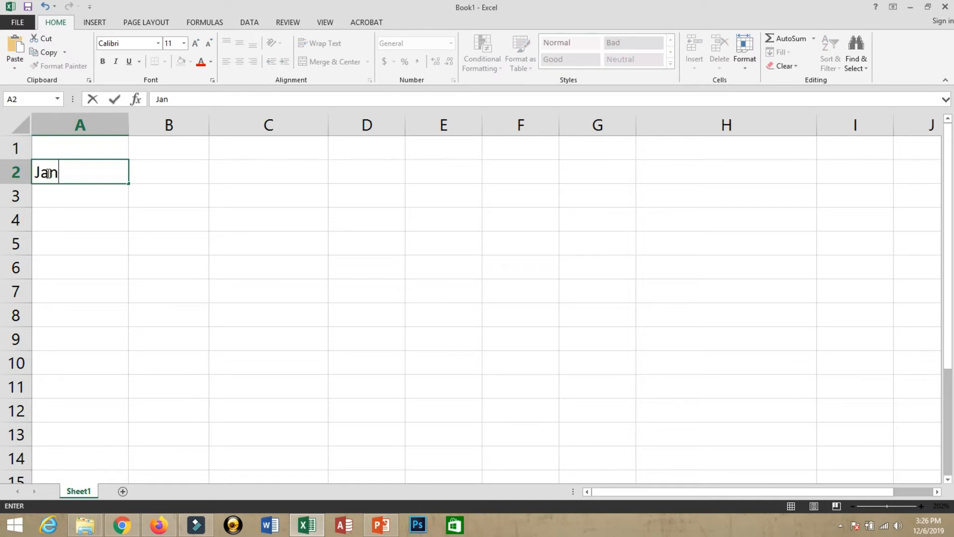
key(Return)
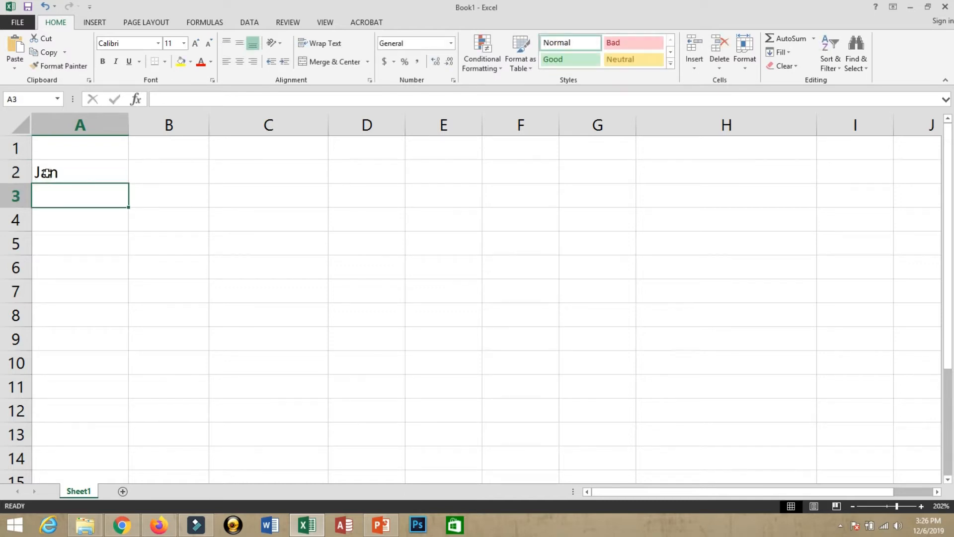
text(Feb)
key(Return)
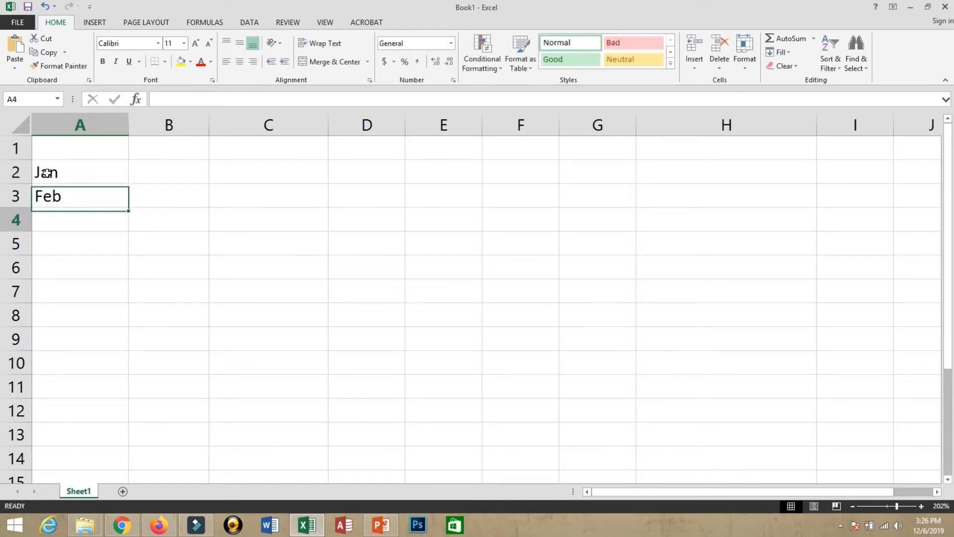
Extend the Jan–Feb series from A2:A3 down through A12 and undo the fill.
drag(44, 172, 74, 197)
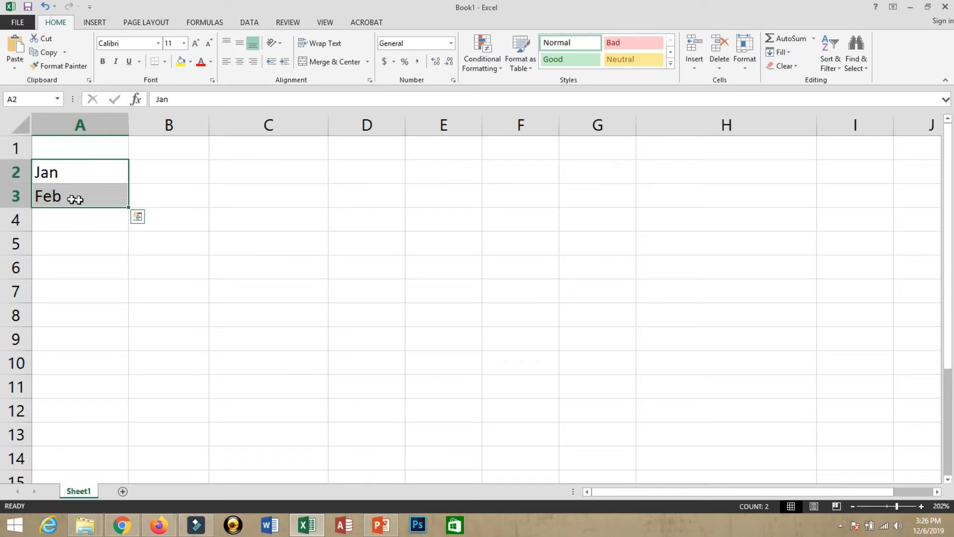
drag(130, 207, 126, 413)
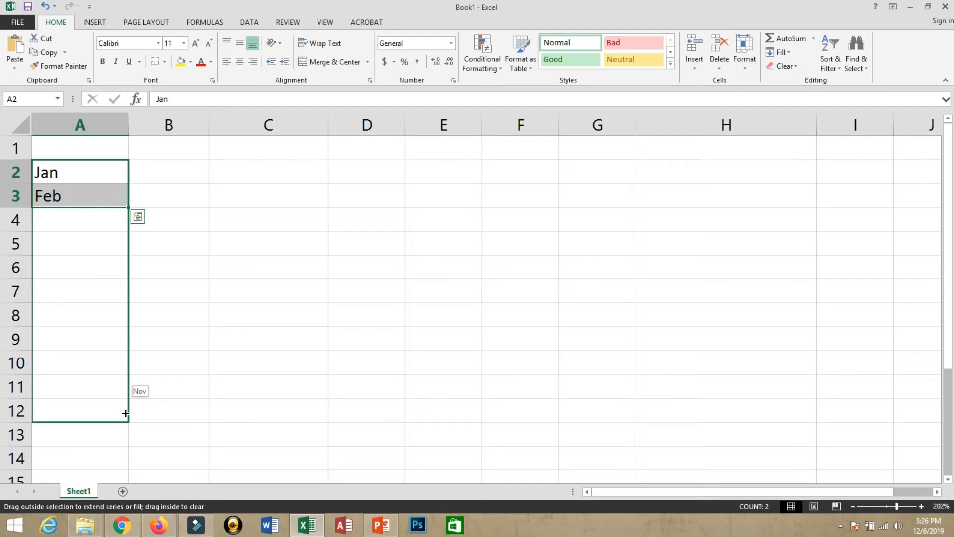
drag(125, 413, 124, 412)
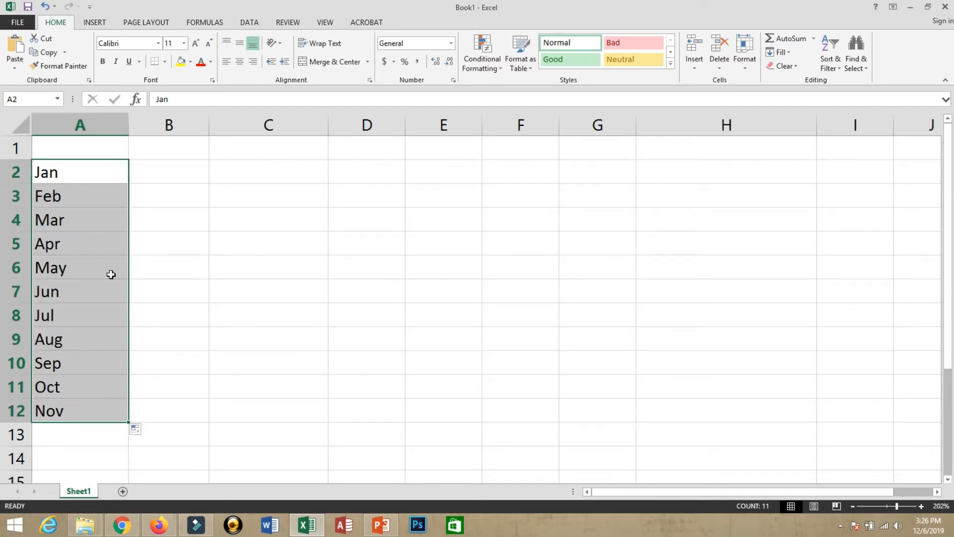
key(ctrl+z)
Clear Feb from A3 and enter Feb in B2 instead.
click(38, 194)
key(Delete)
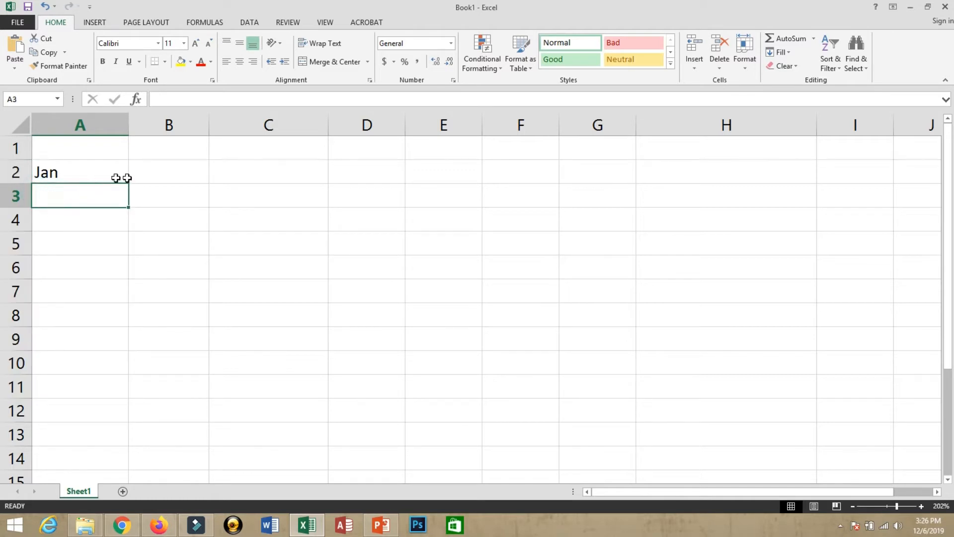
click(135, 172)
text(Feb)
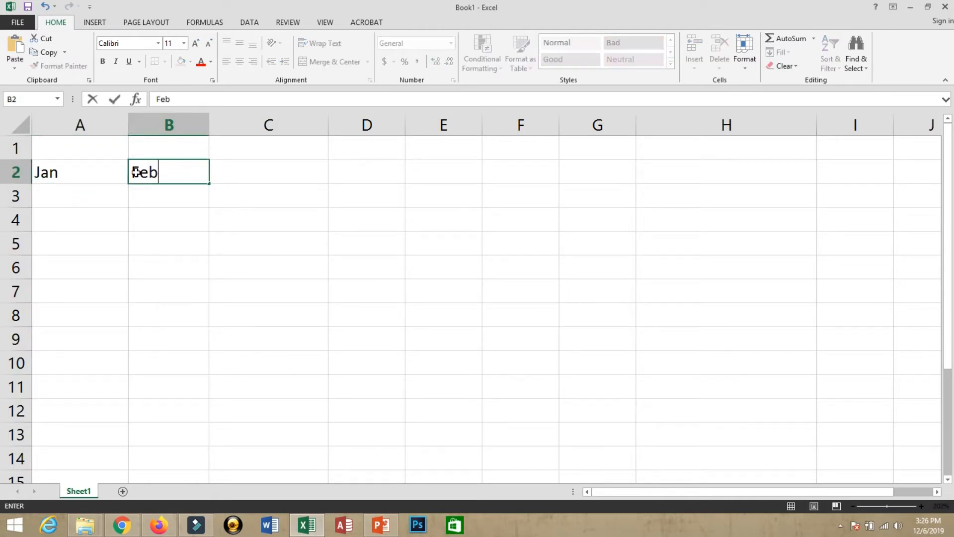
key(Return)
Extend the Jan–Feb series from A2:B2 across through G2 and undo the fill.
drag(87, 172, 149, 175)
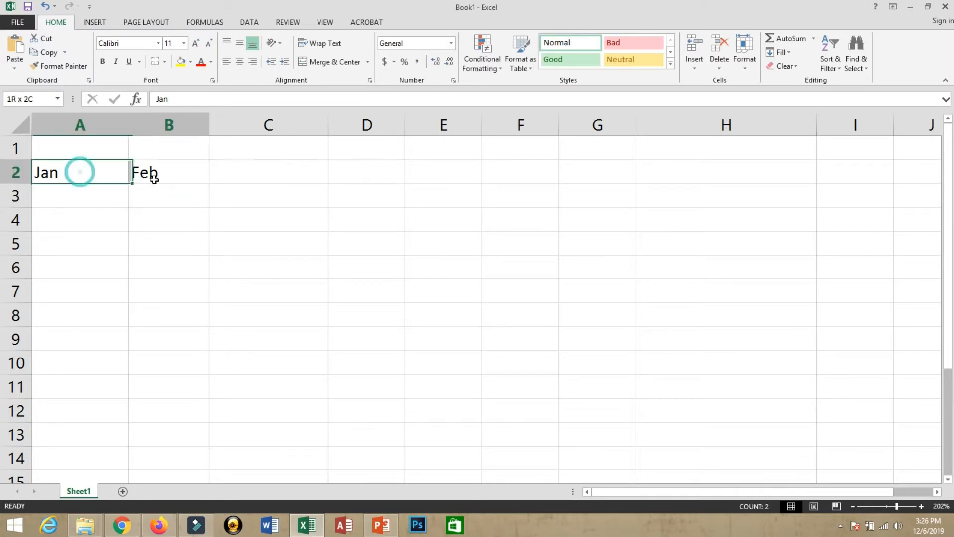
drag(210, 183, 622, 179)
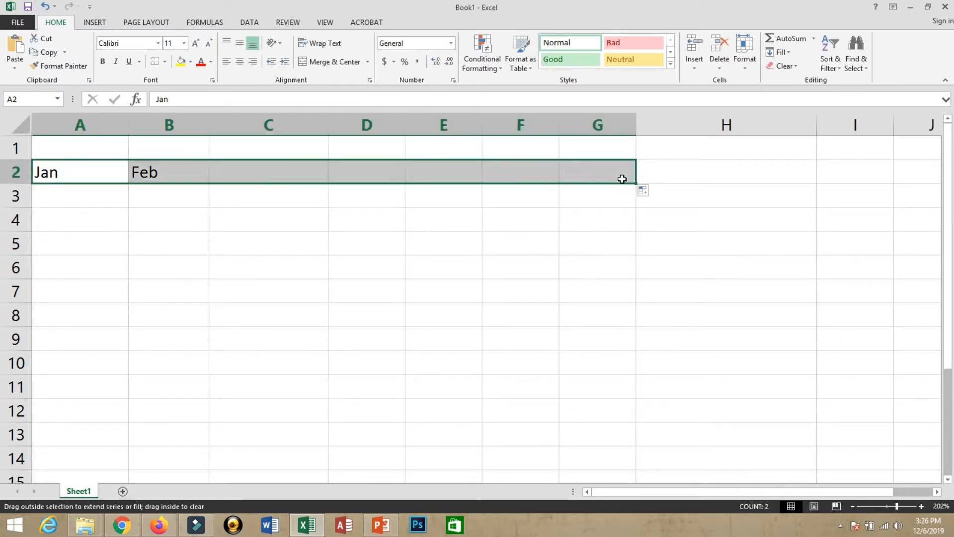
key(ctrl+z)
Clear the abbreviated month from B2 and enter the full month name January in A2.
click(79, 172)
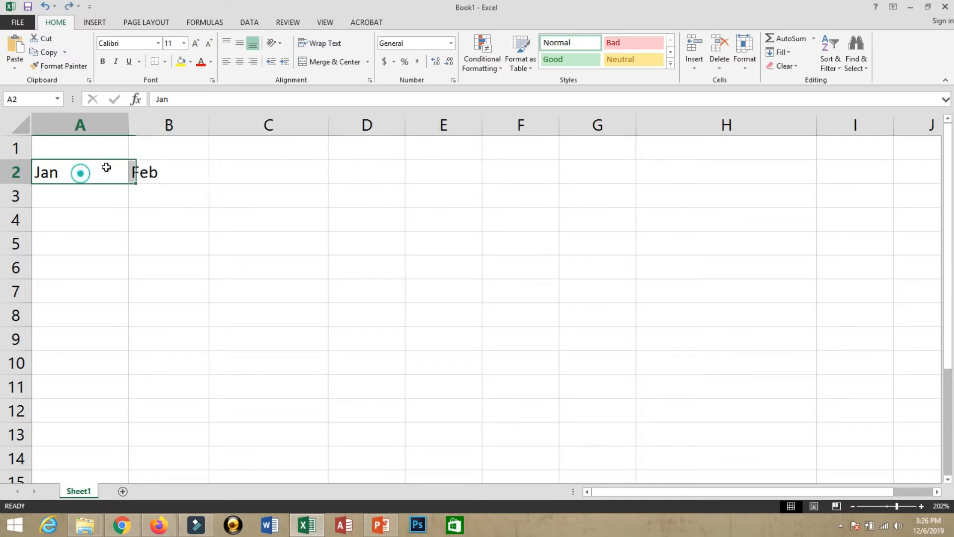
click(133, 170)
key(Delete)
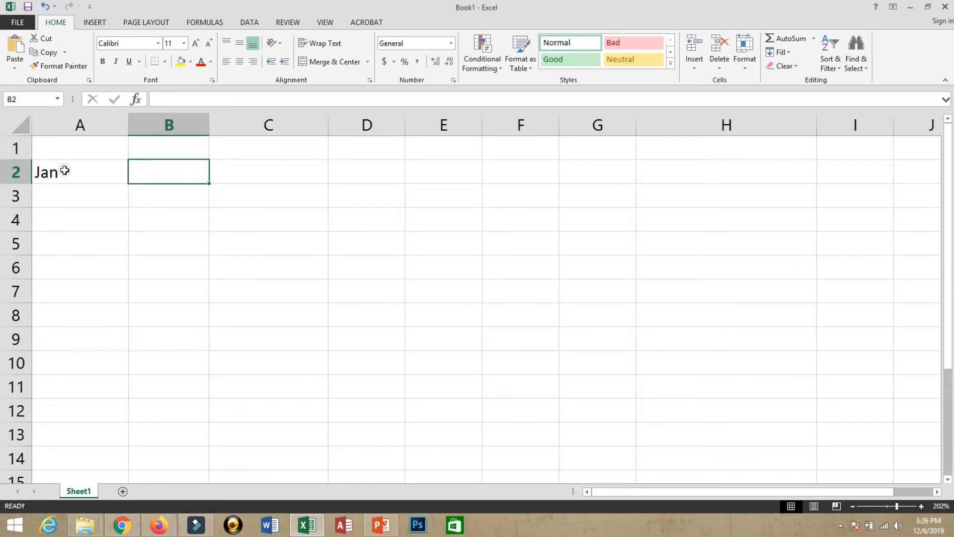
click(64, 170)
text(Janua)
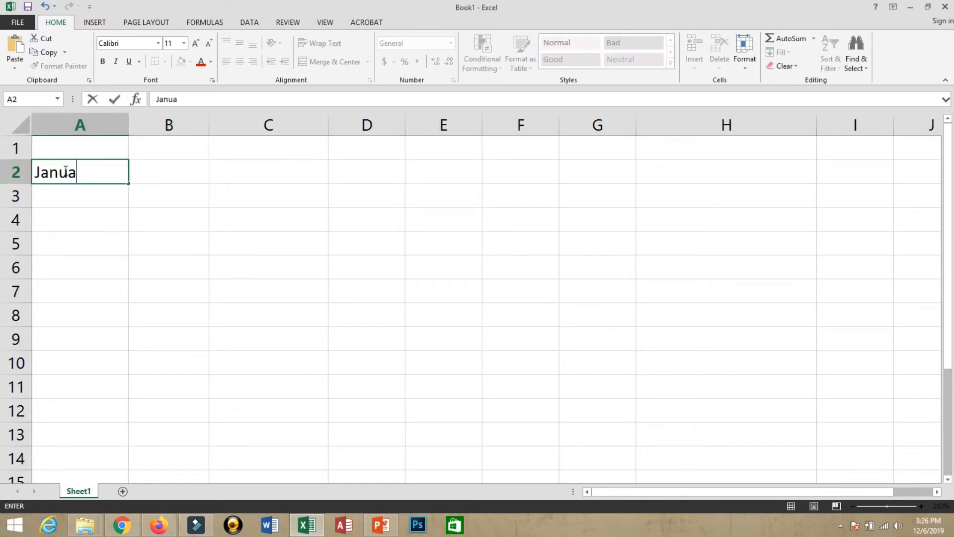
text(ry)
key(Return)
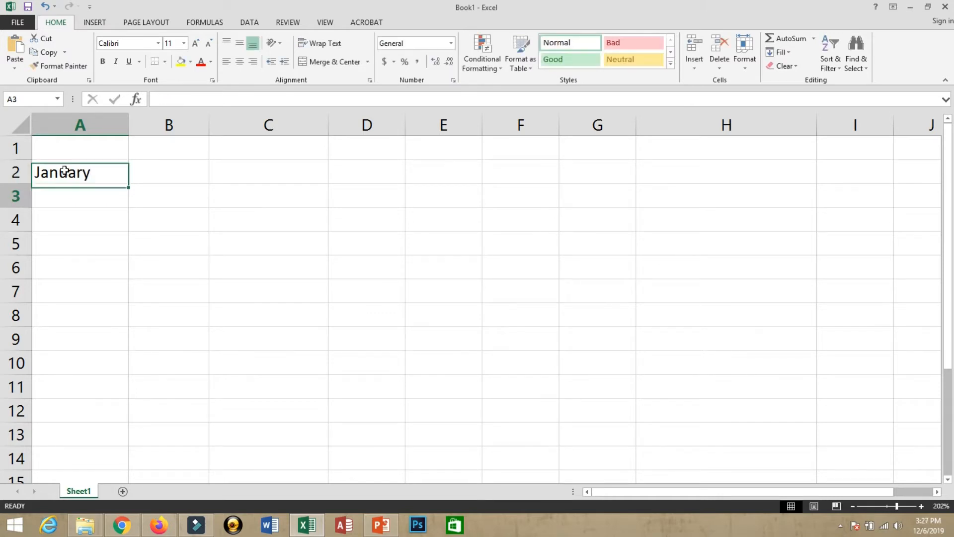
Enter February in A3 and extend the January–February series from A2:A3 down through A12.
text(Februar)
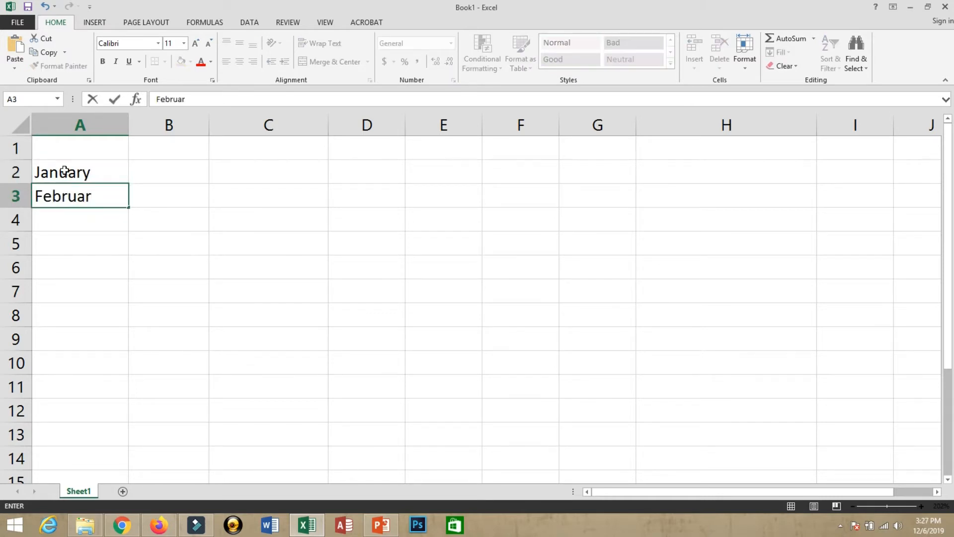
text(y)
key(Return)
drag(64, 172, 71, 196)
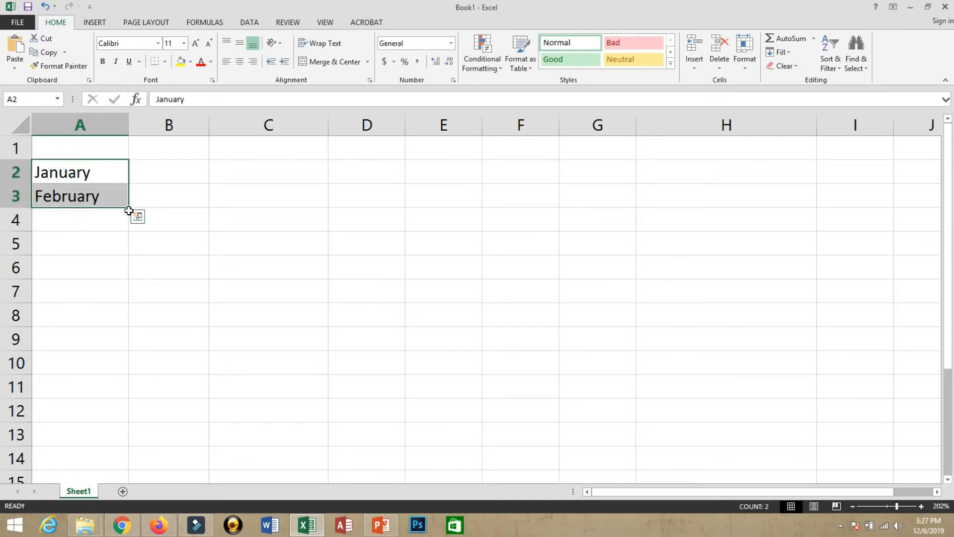
drag(128, 209, 131, 425)
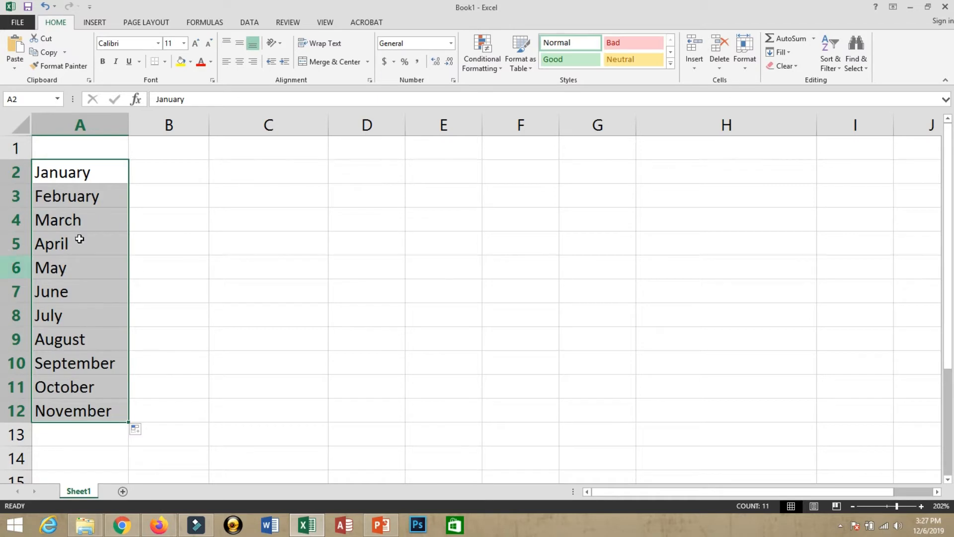
Enter Jan in B2 and Feb in B3, accepting the suggested month abbreviations down through B12.
click(179, 169)
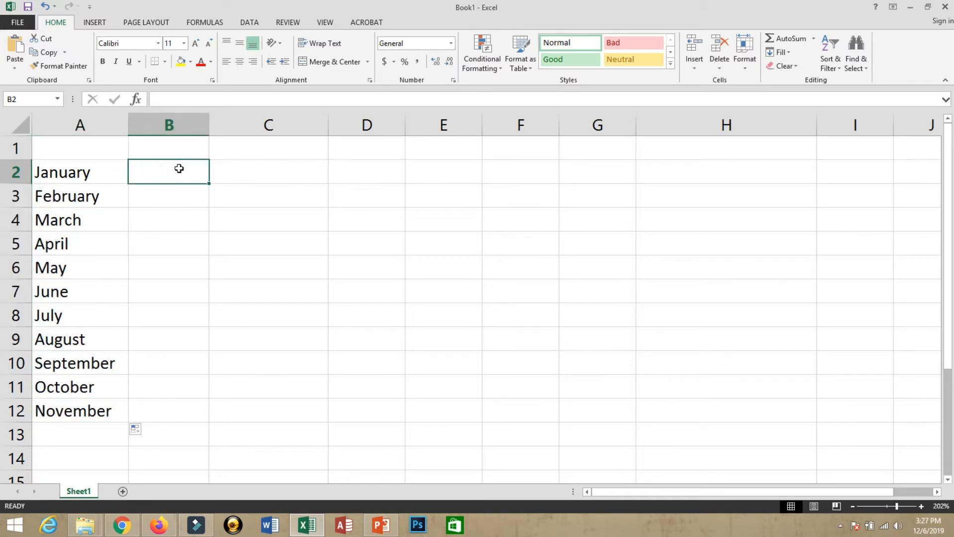
text(Jan)
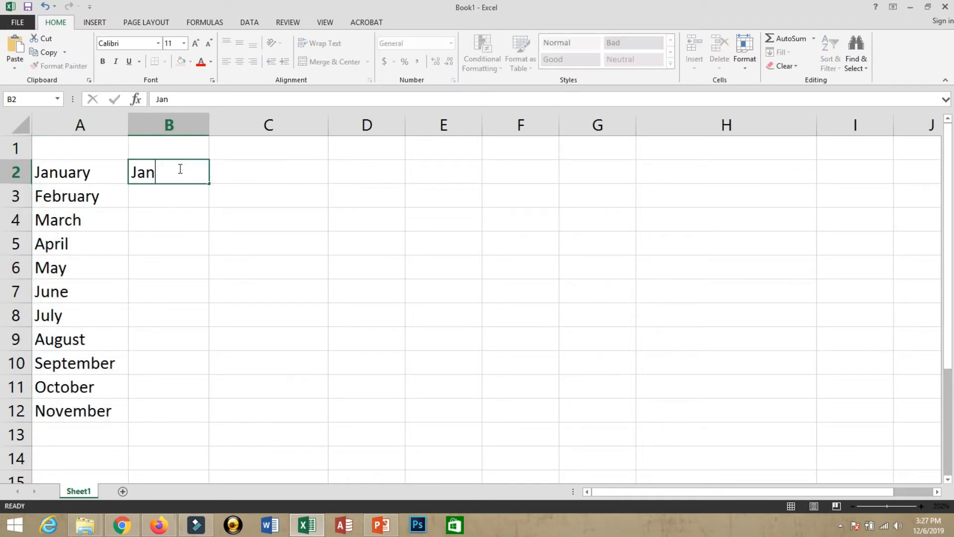
key(Return)
text(Feb)
key(Return)
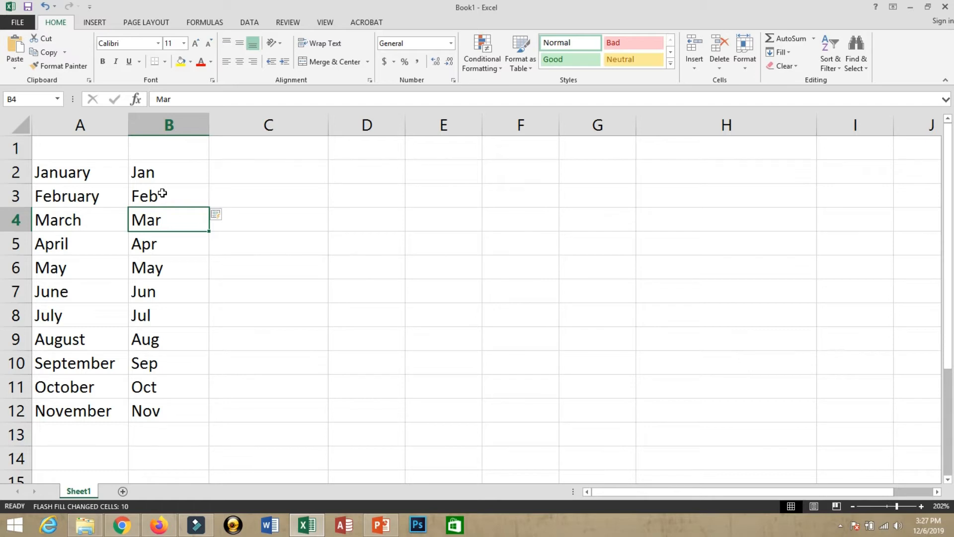
Clear the abbreviated months from B2:B12.
drag(156, 179, 153, 411)
key(Delete)
key(Delete)
Enter Jan in B2 and Feb in B3, and use Flash Fill to complete the abbreviated months through B12.
click(149, 173)
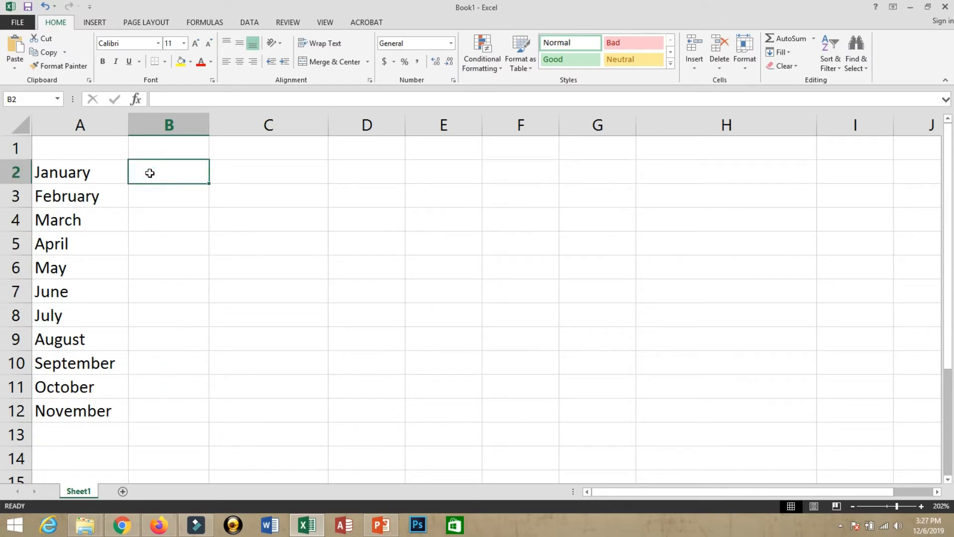
text(Jan)
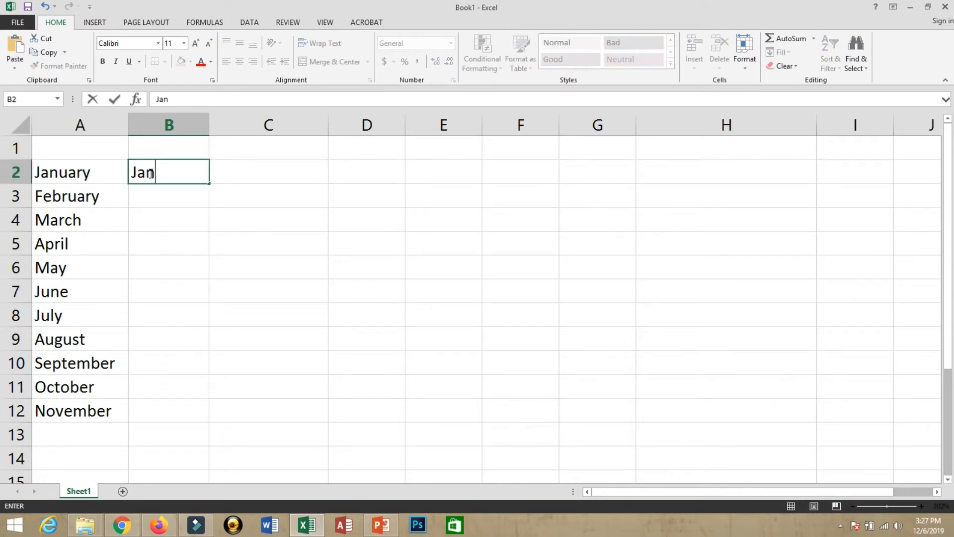
click(140, 200)
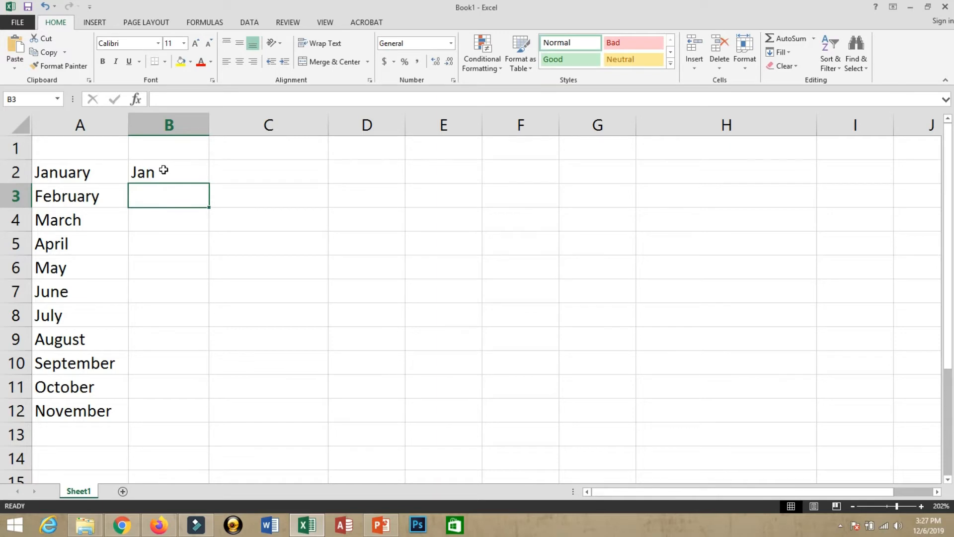
text(Feb)
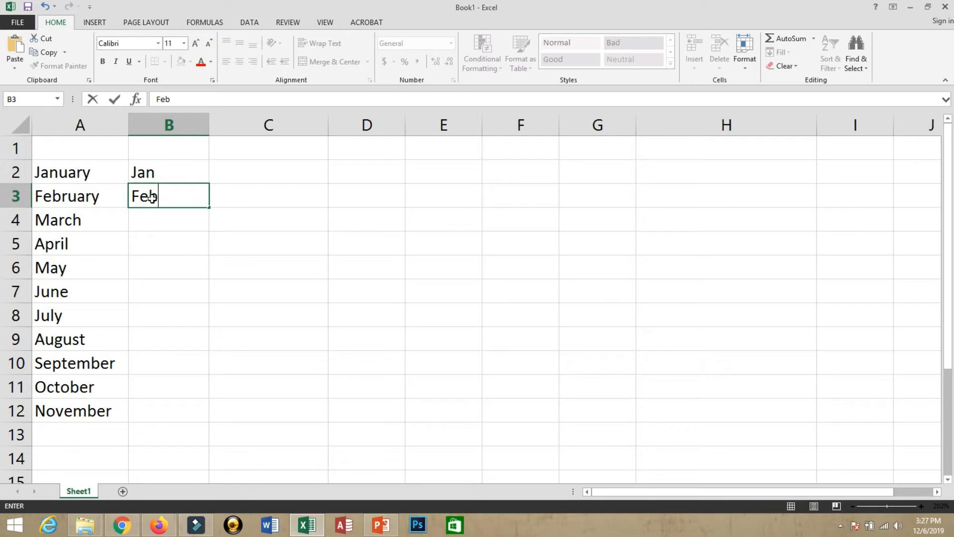
key(Return)
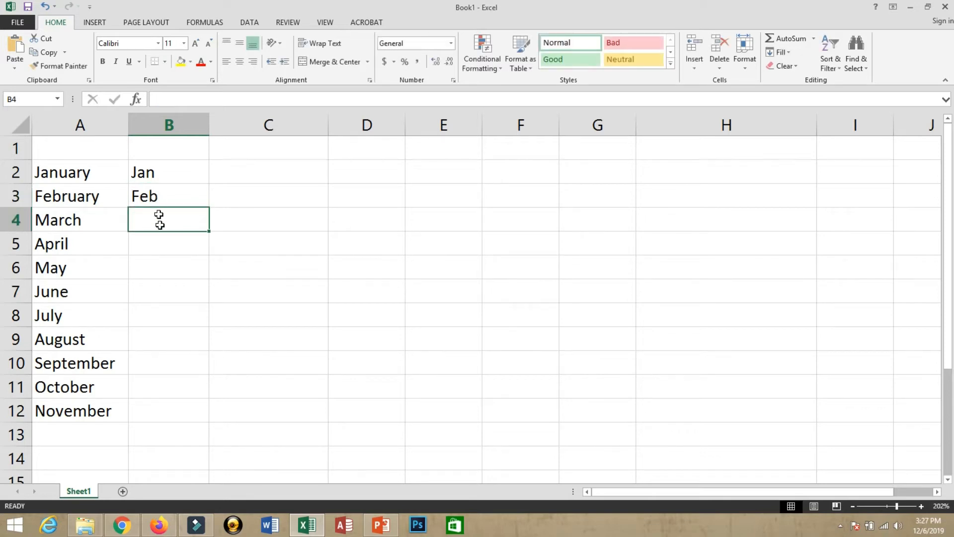
click(779, 53)
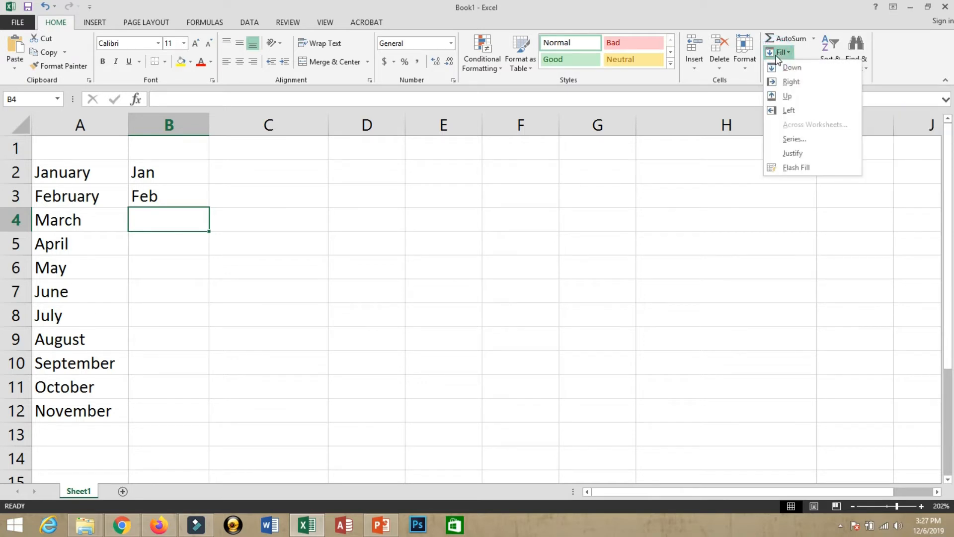
click(786, 167)
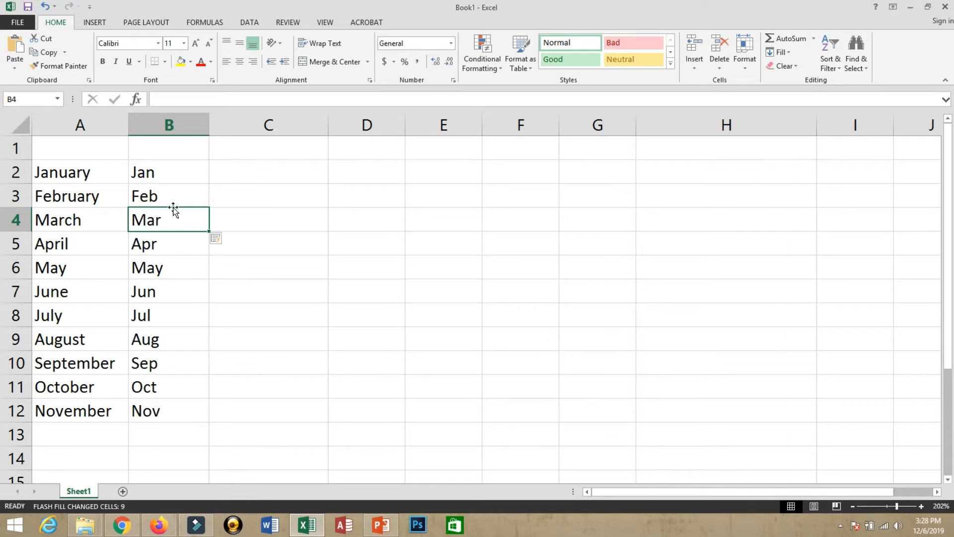
Enter the full weekday name Monday in C2.
click(229, 177)
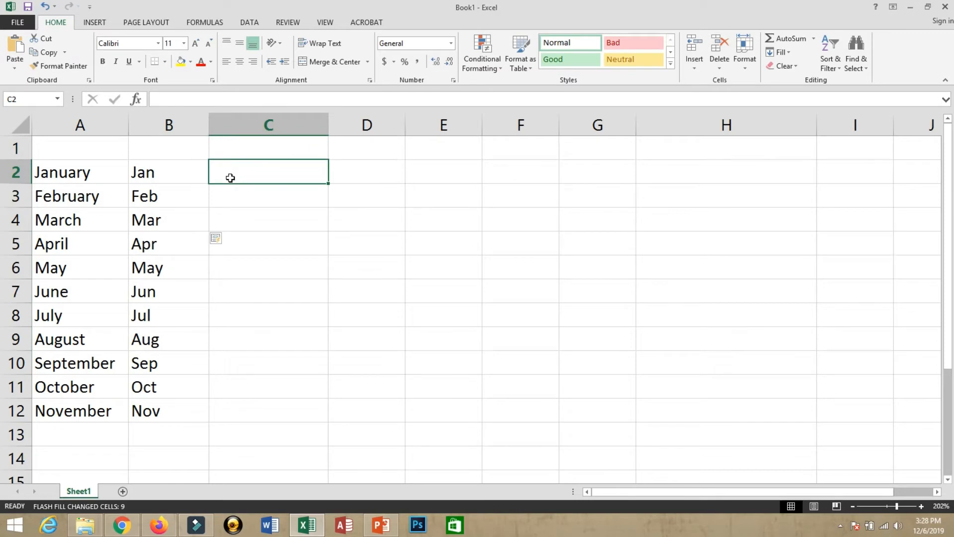
text(MOn)
key(BackSpace)
key(BackSpace)
text(on)
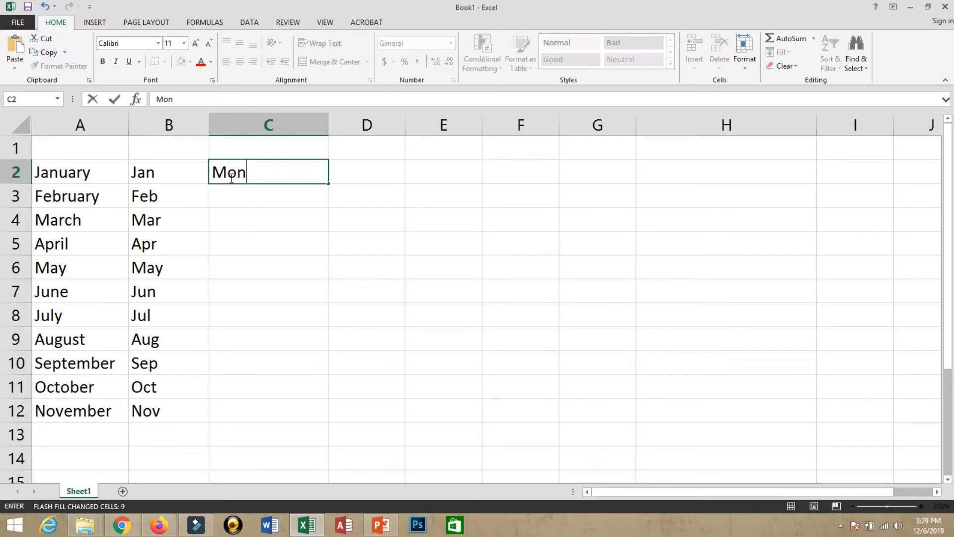
text(day)
key(Return)
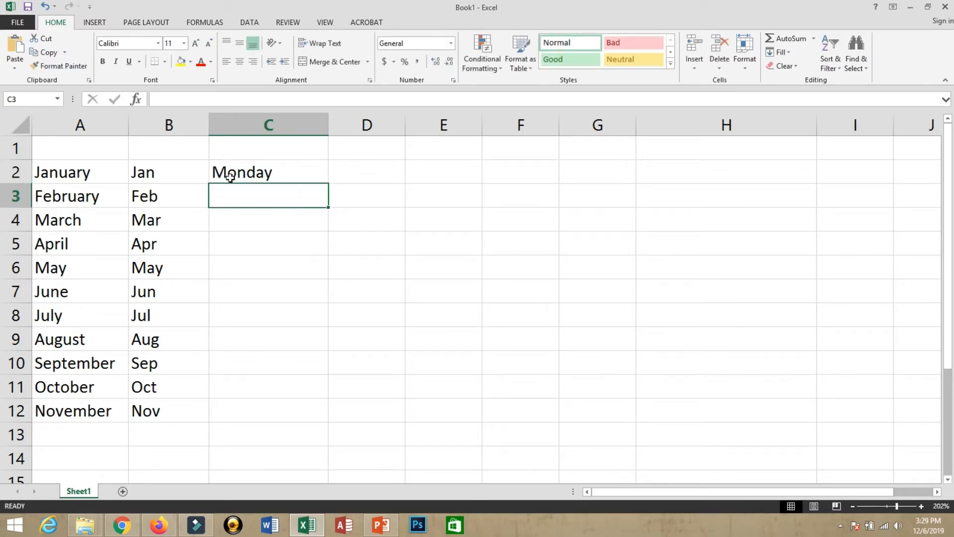
Enter Tuesday in C3 and extend the Monday–Tuesday series from C2:C3 down through C12.
text(Tues)
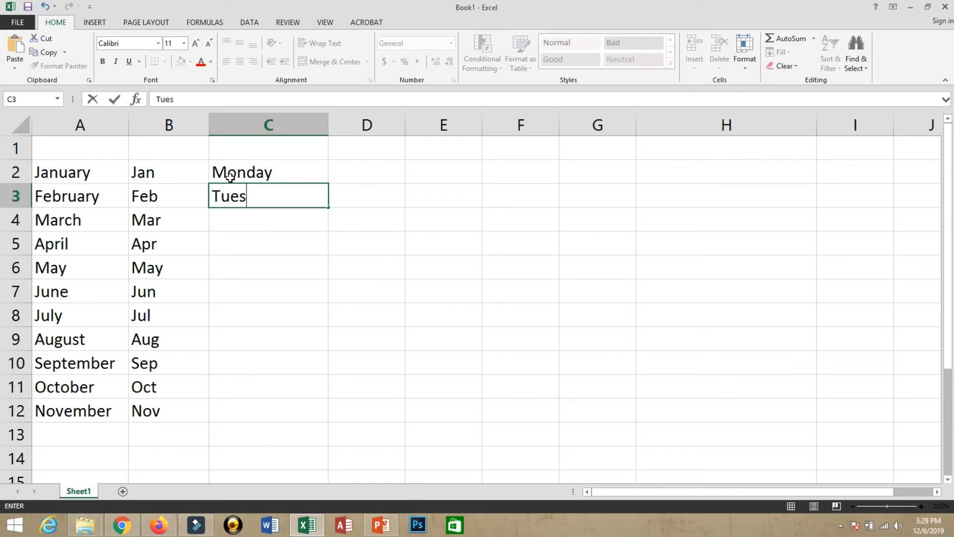
text(day)
key(Return)
drag(230, 177, 243, 194)
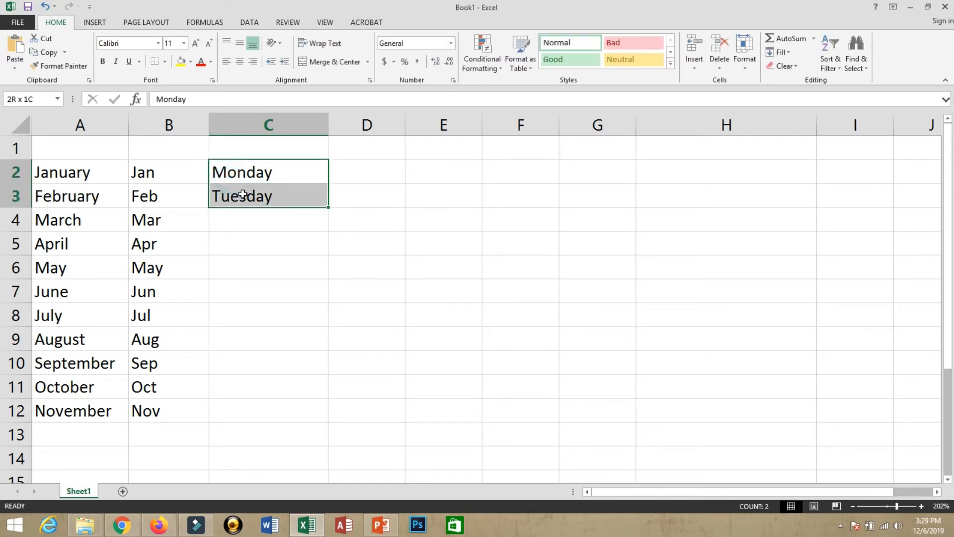
drag(328, 207, 320, 432)
Enter Mon in D2 and Tue in D3, rejecting the suggested entries, and use Flash Fill to complete the abbreviated weekdays through D12.
click(363, 174)
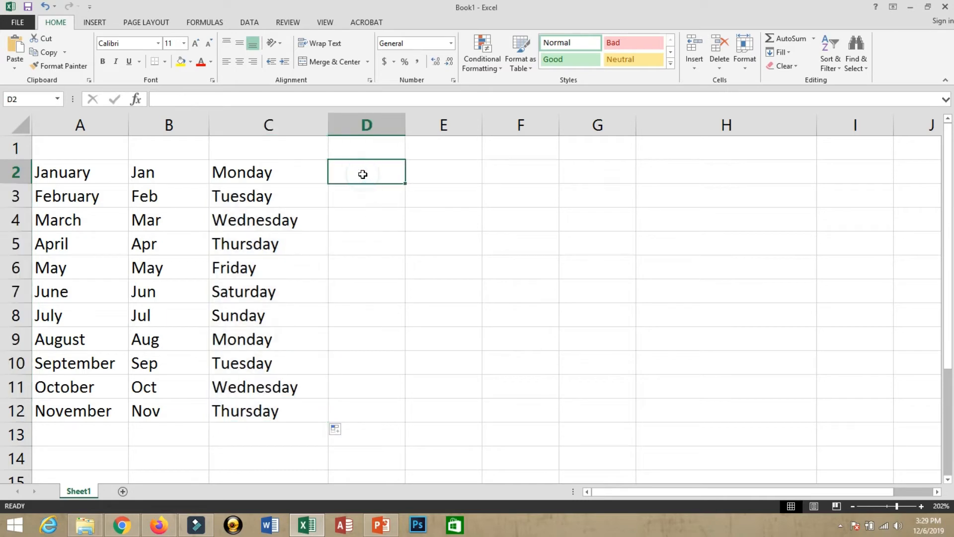
text(Mon)
key(Return)
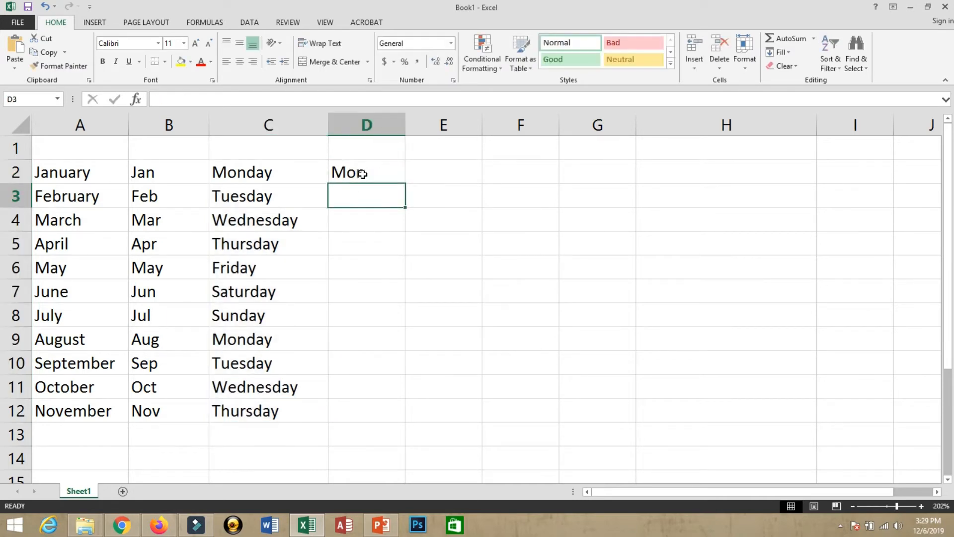
text(Tue)
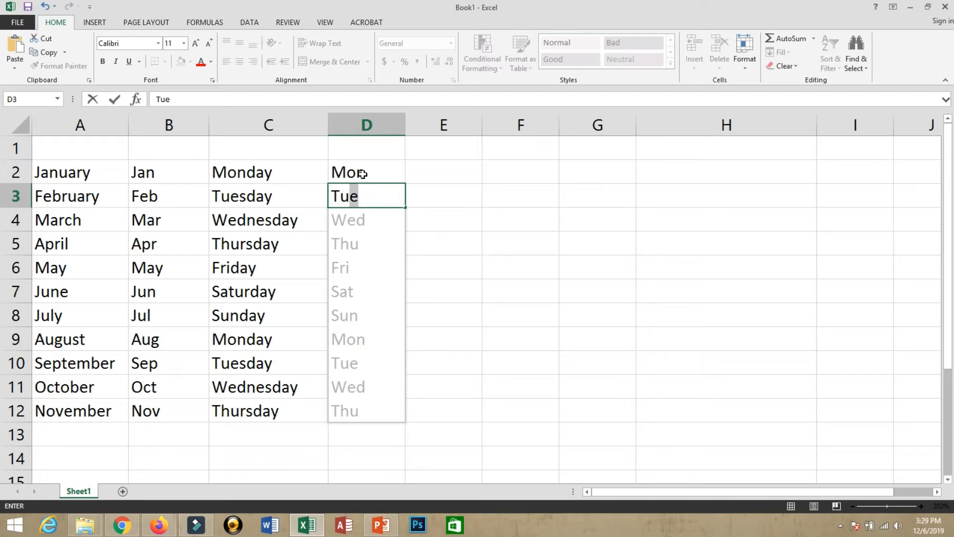
key(Escape)
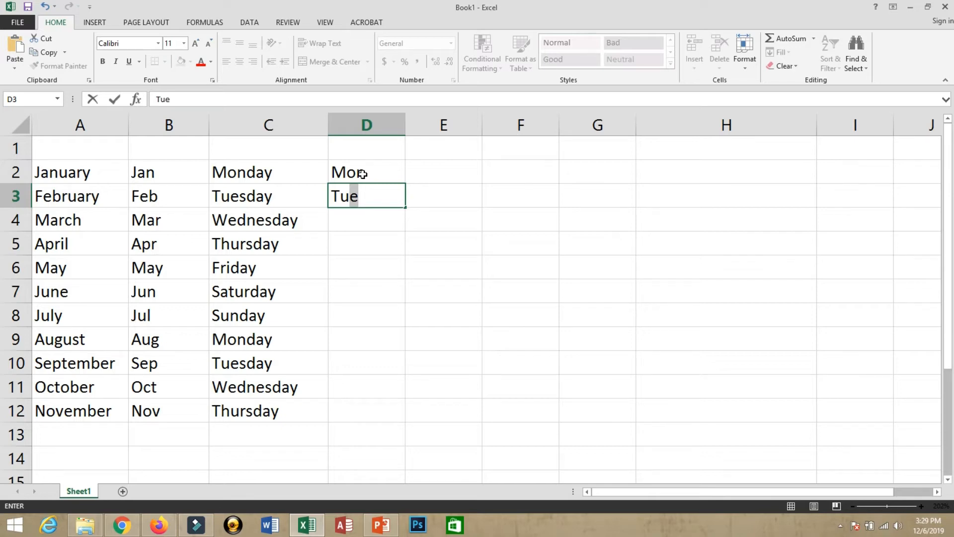
key(Return)
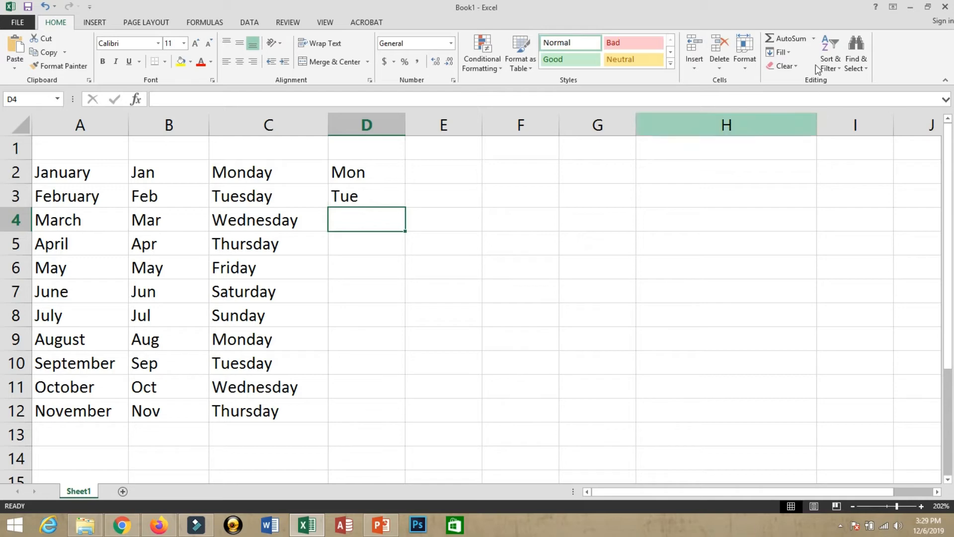
click(784, 52)
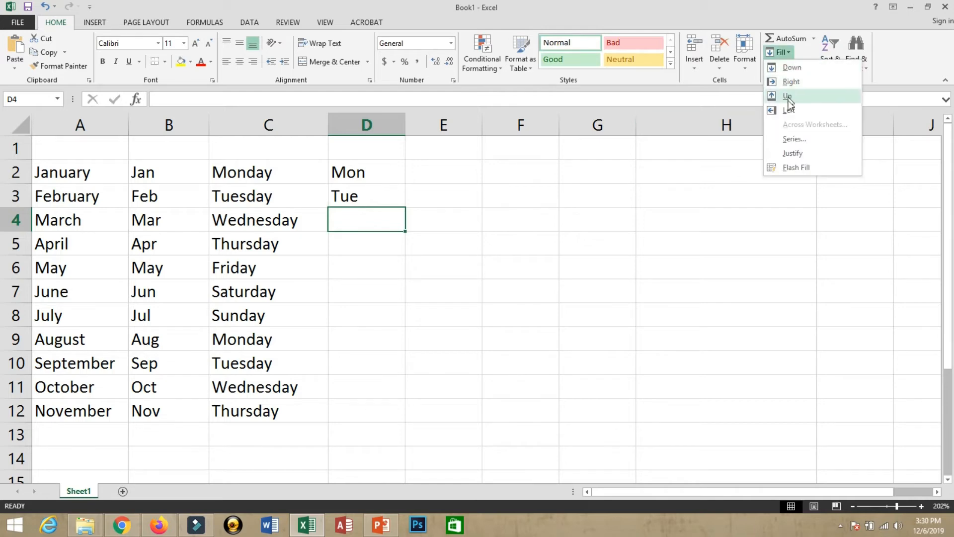
click(791, 166)
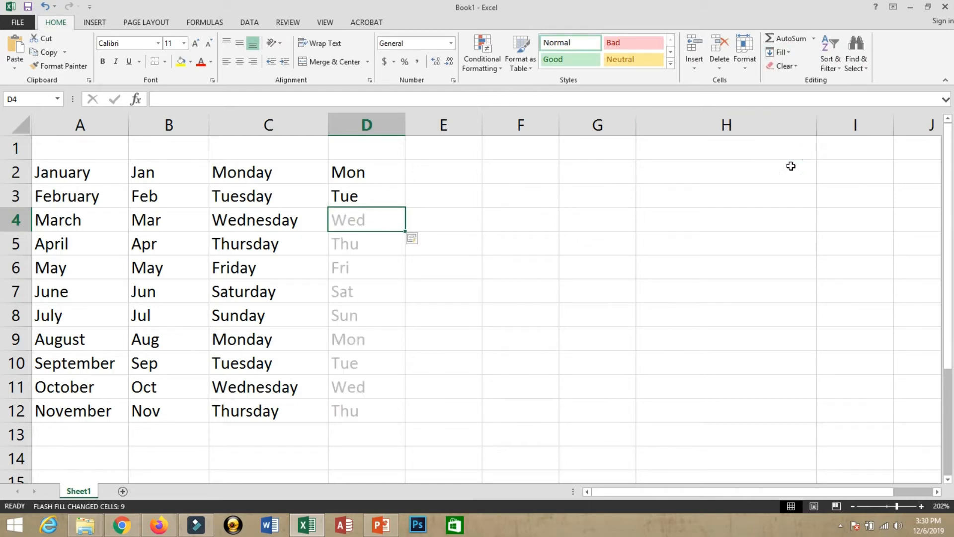
Enter 1 in E2 and copy the same number down through E12 with the fill handle.
click(445, 169)
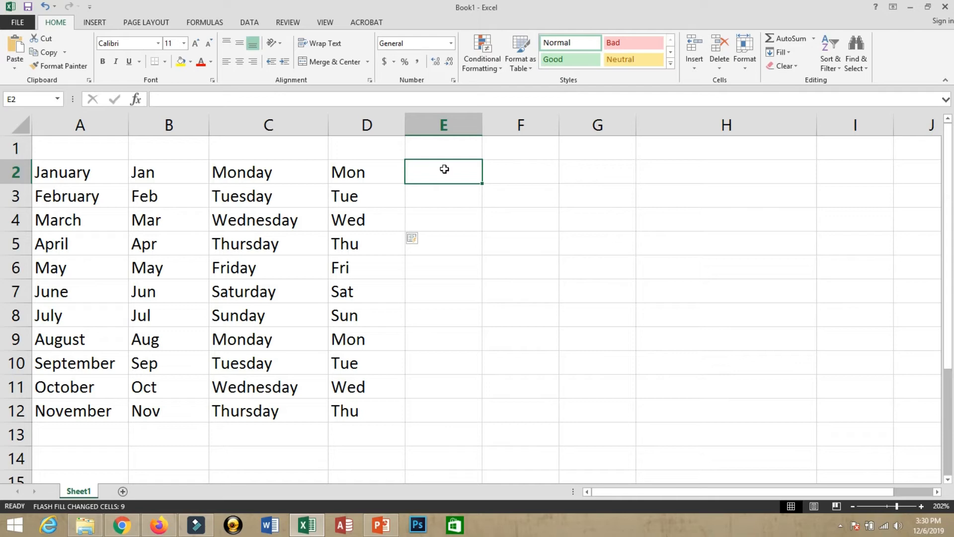
text(1)
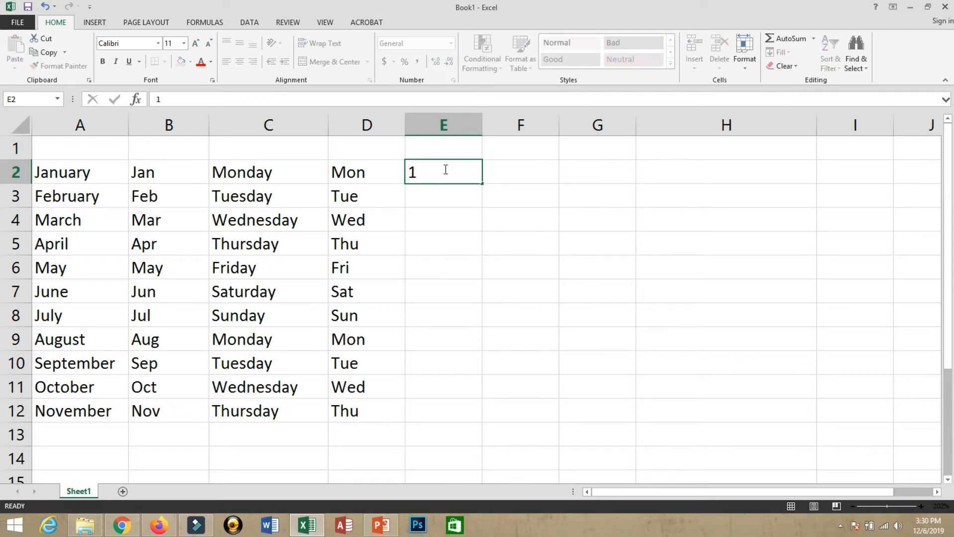
key(Return)
click(444, 169)
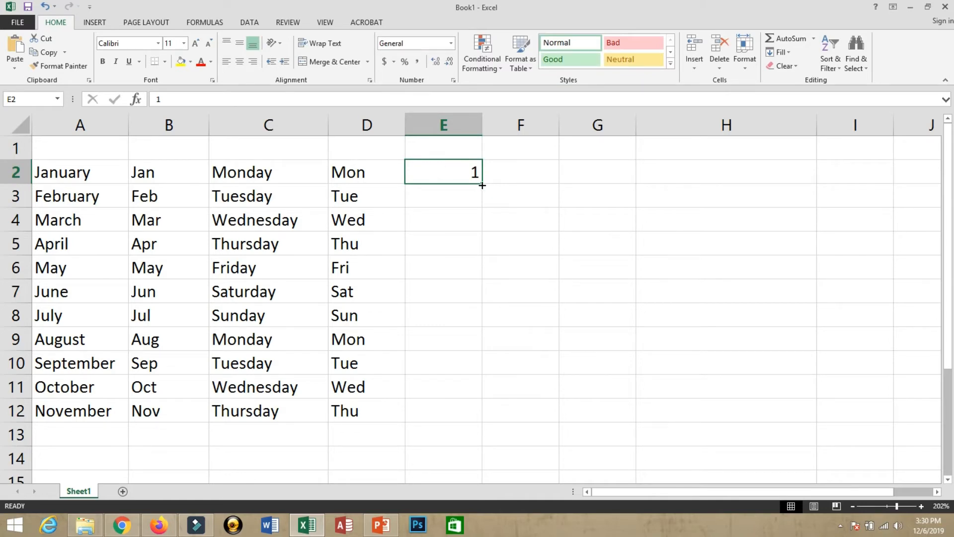
drag(482, 185, 480, 427)
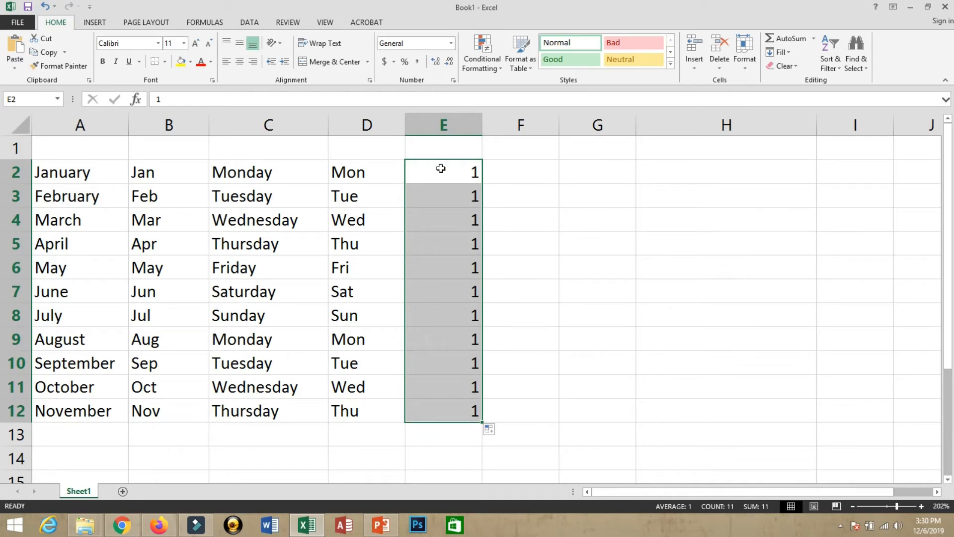
Enter 1 in F2 and fill it down through F12 as a series increasing by one, from 1 to 11.
click(527, 175)
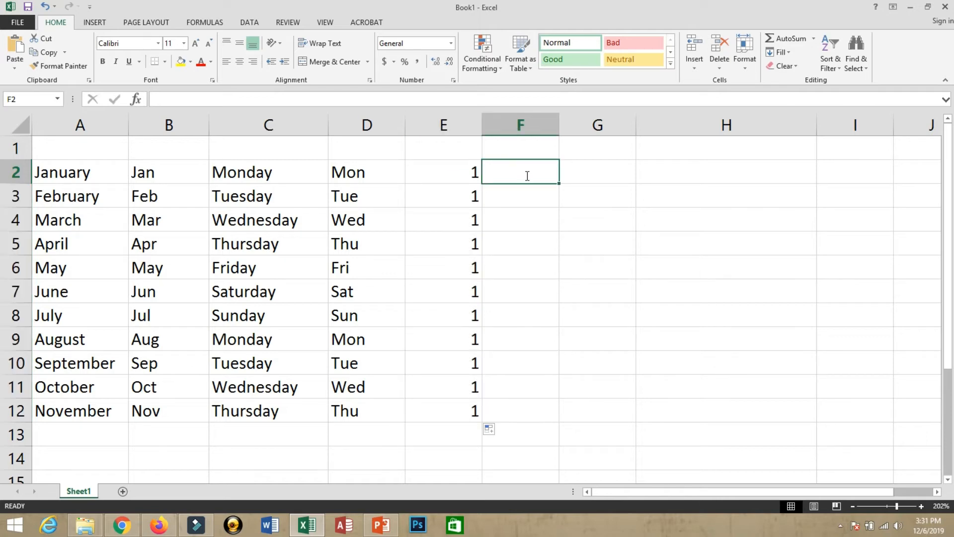
text(1)
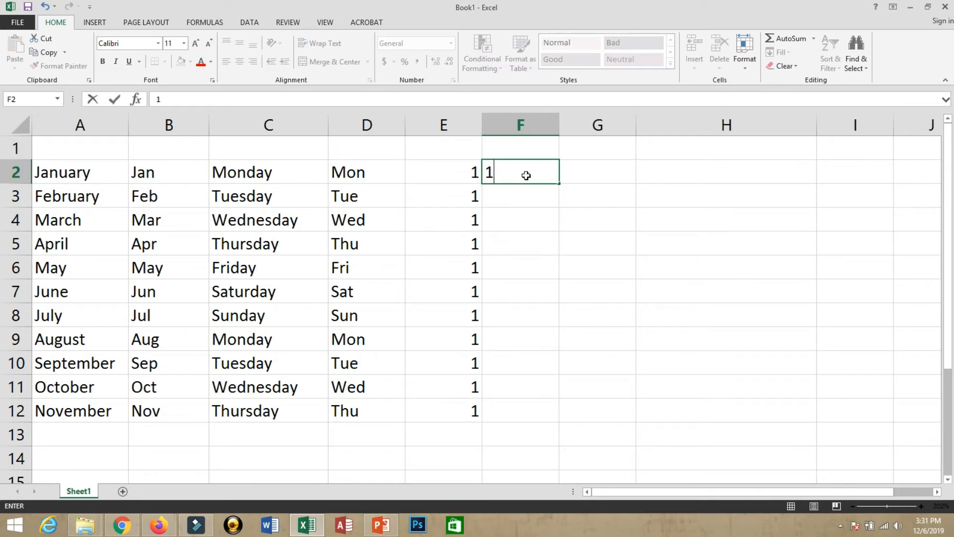
key(Return)
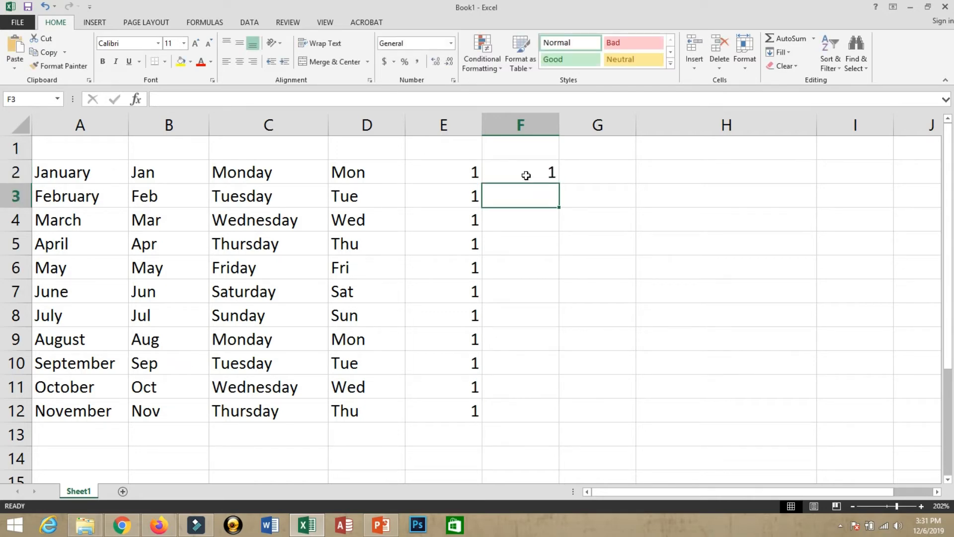
click(526, 175)
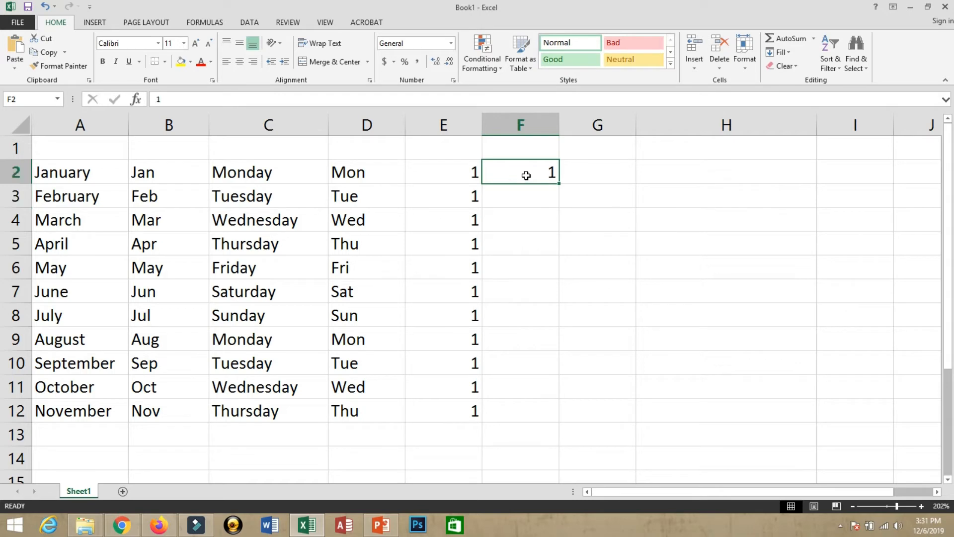
text(1)
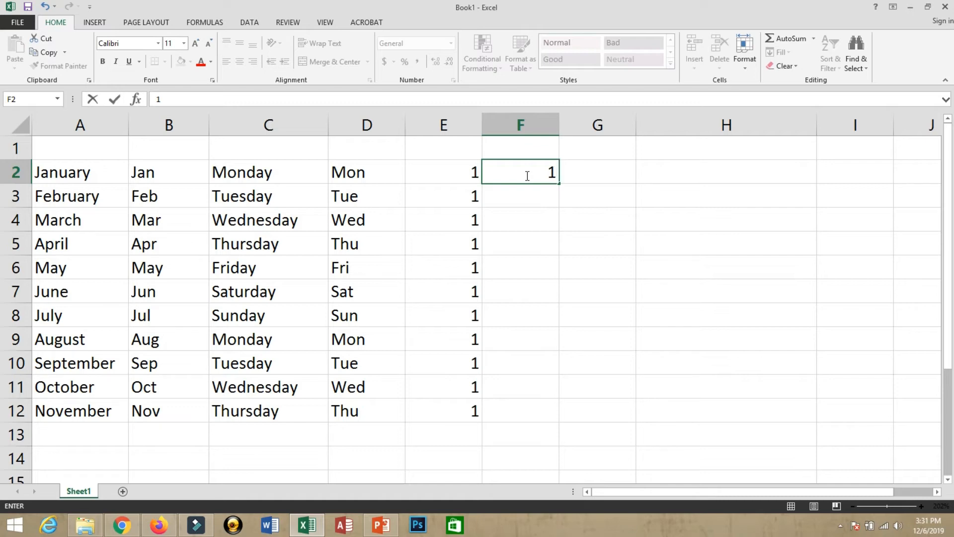
key(ctrl+Return)
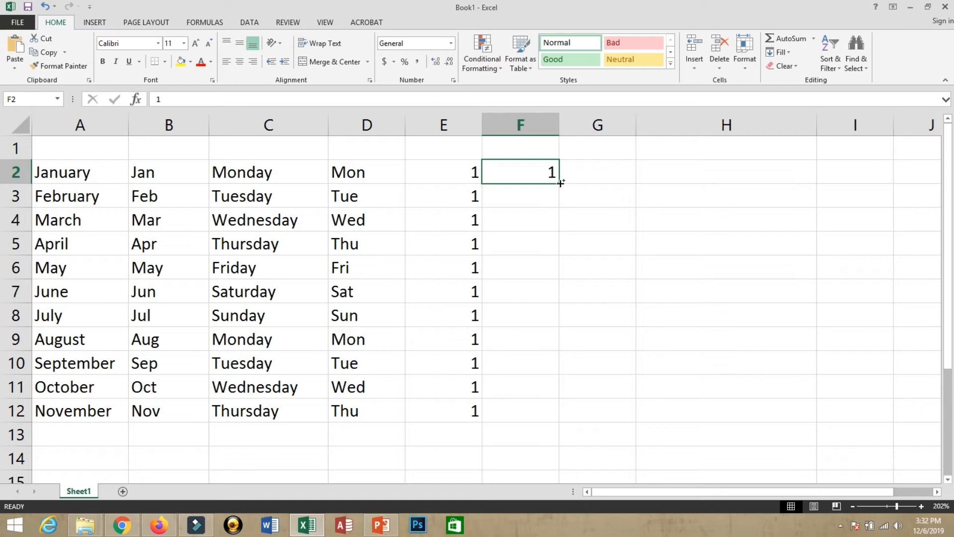
drag(561, 183, 561, 183)
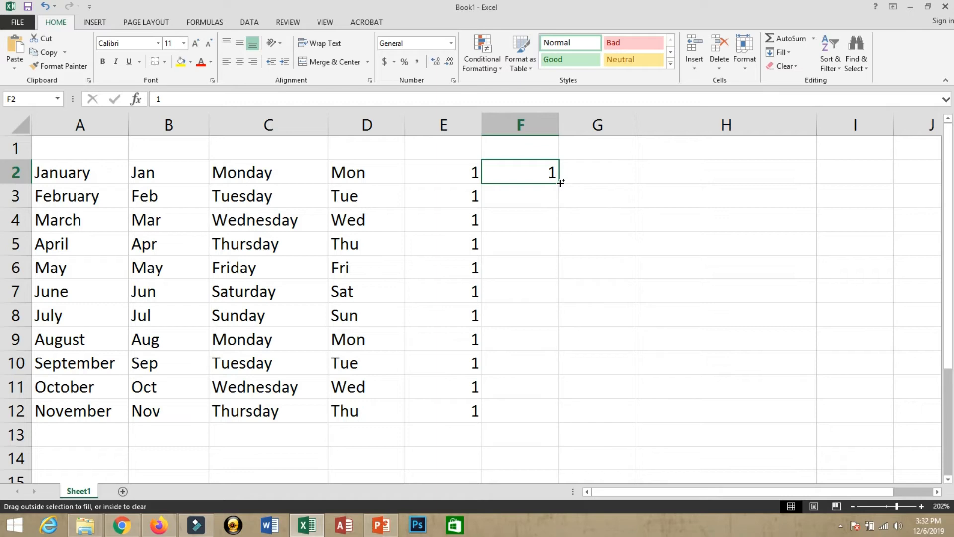
drag(561, 183, 545, 418)
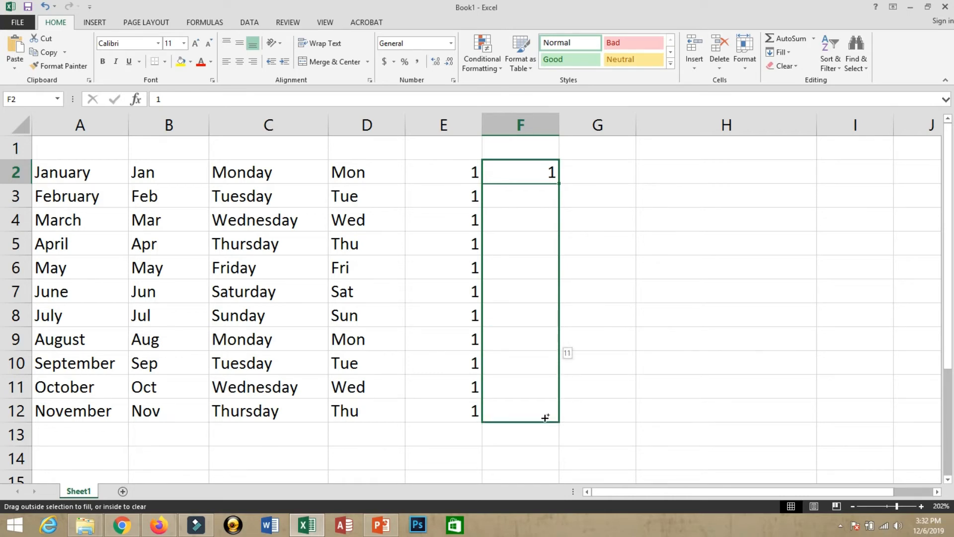
drag(545, 418, 545, 417)
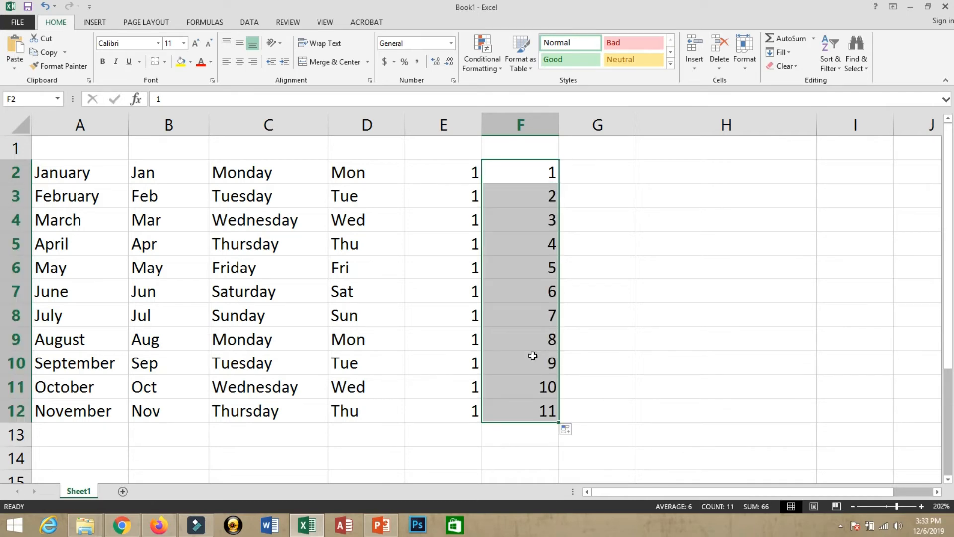
click(603, 170)
click(542, 405)
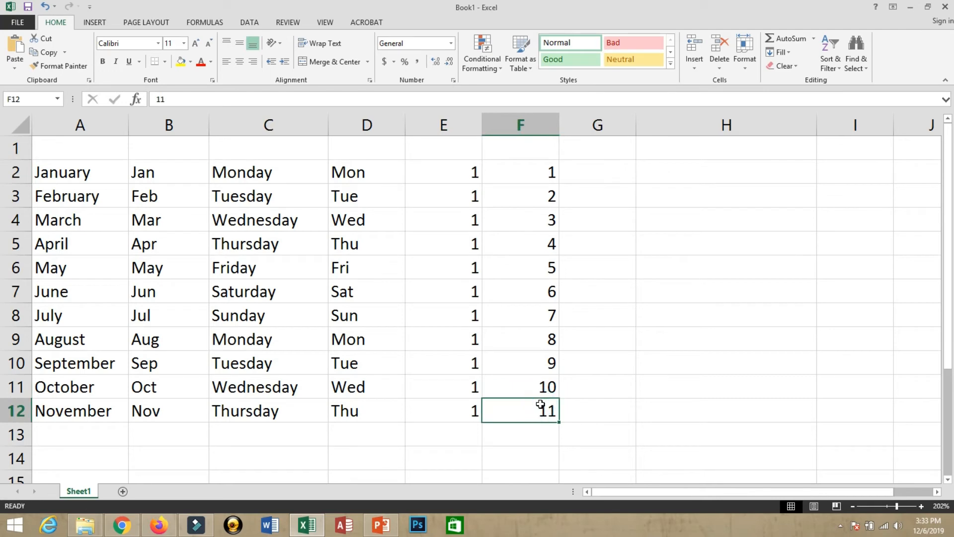
Enter 10 in G2 and 20 in G3 as the starting values of a number series.
click(604, 169)
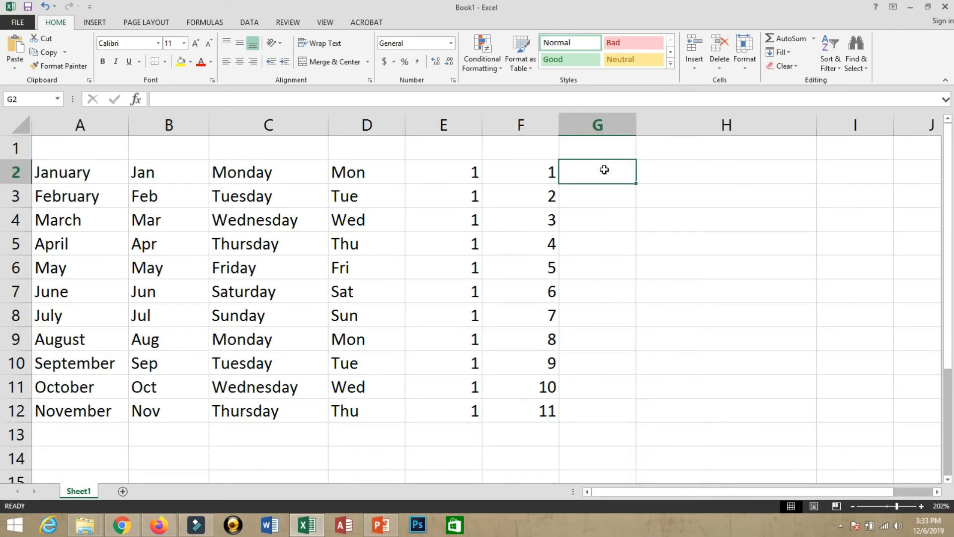
text(10)
key(Return)
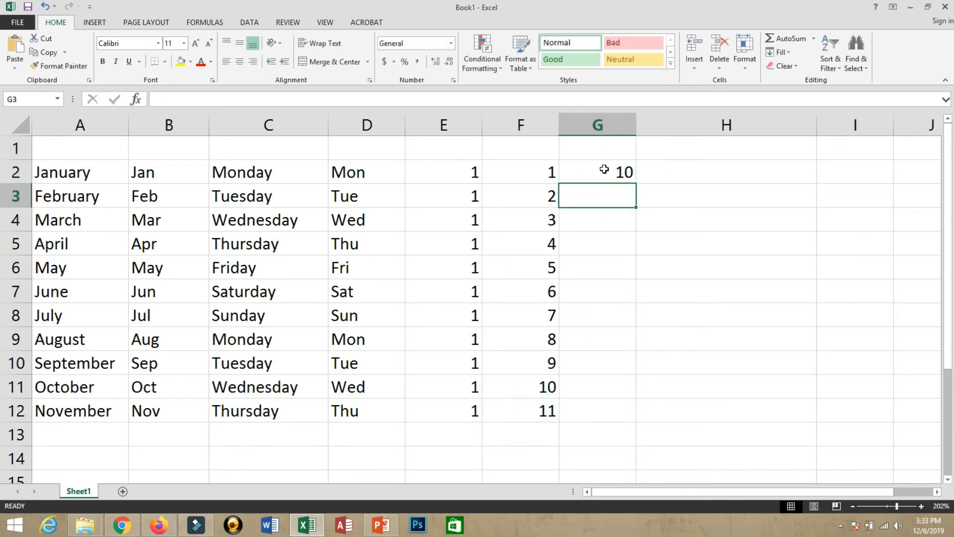
text(20)
key(Return)
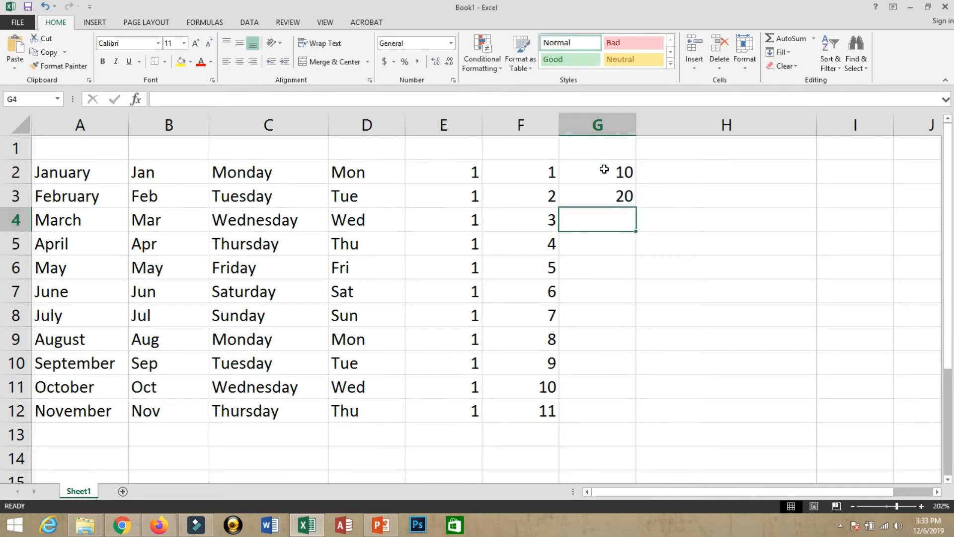
Extend the number series from G2:G3 down through G12 with the fill handle.
drag(617, 170, 633, 205)
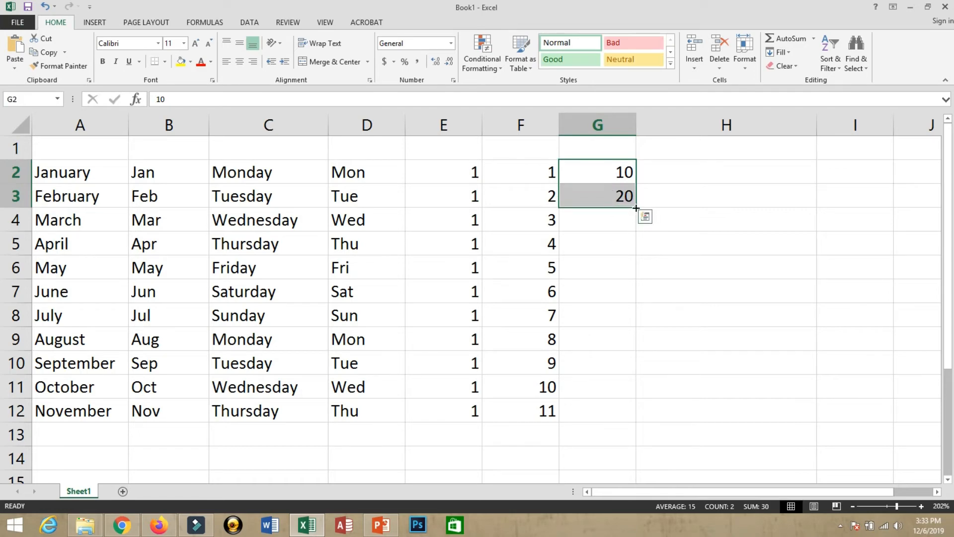
click(604, 177)
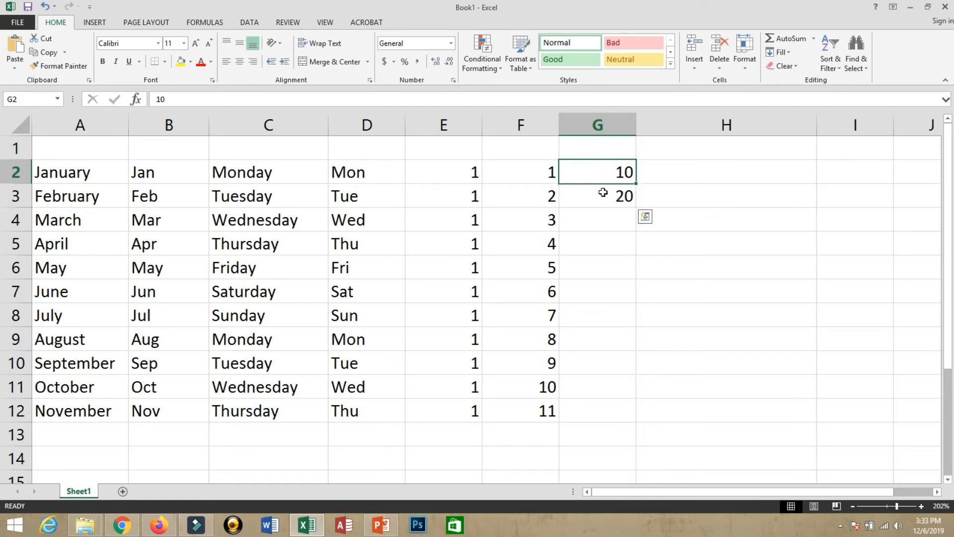
drag(603, 192, 603, 194)
drag(603, 195, 603, 195)
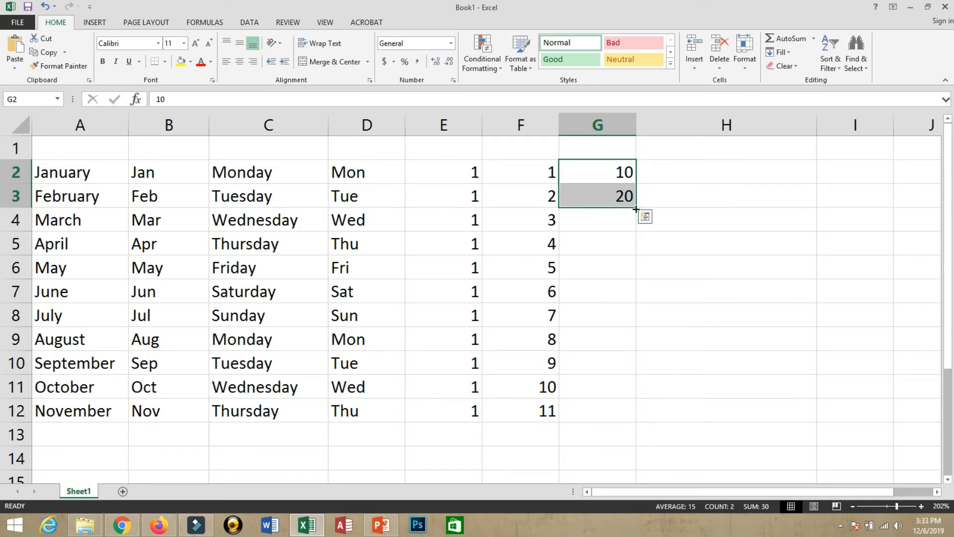
drag(636, 209, 636, 209)
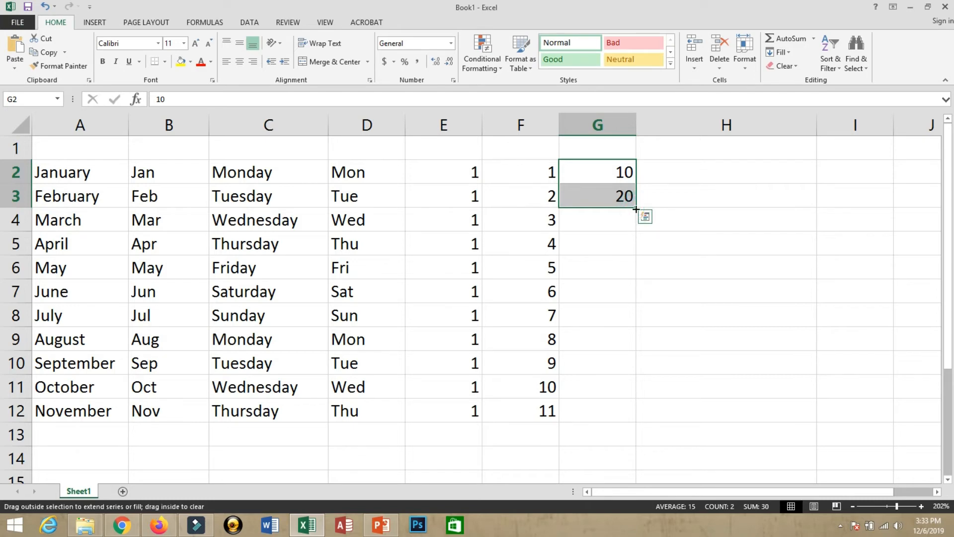
drag(637, 209, 637, 420)
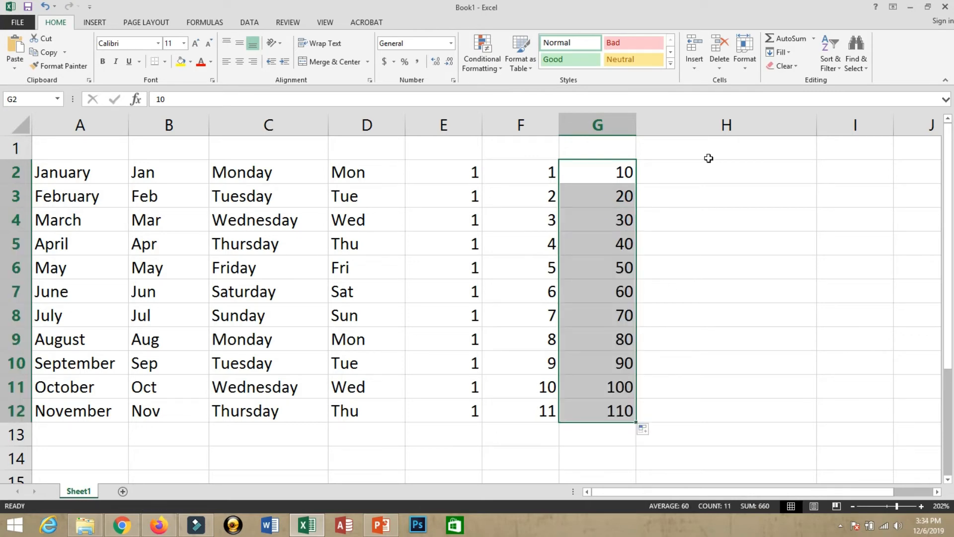
Narrow column H and fill H2:H12 with a number series starting from 5 in H2 and 10 in H3.
click(731, 164)
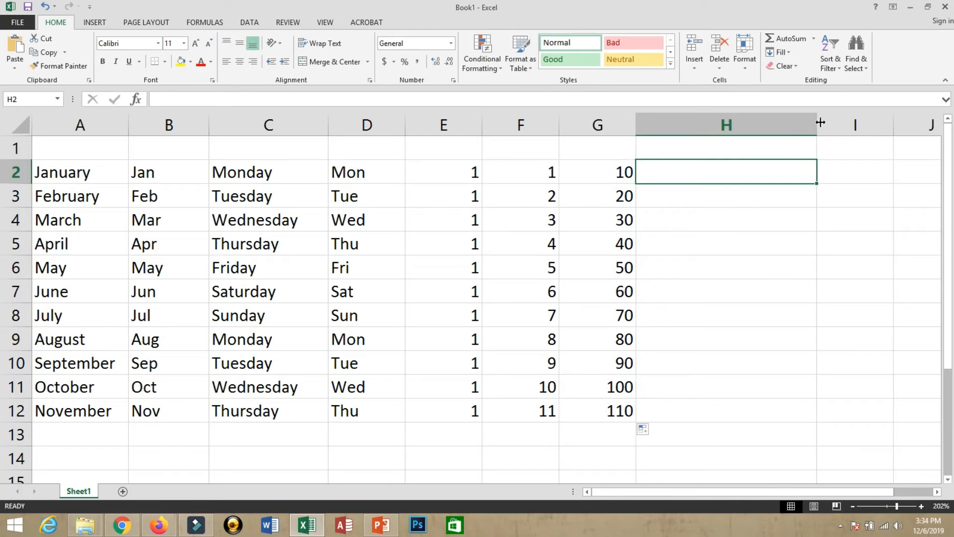
drag(820, 122, 695, 125)
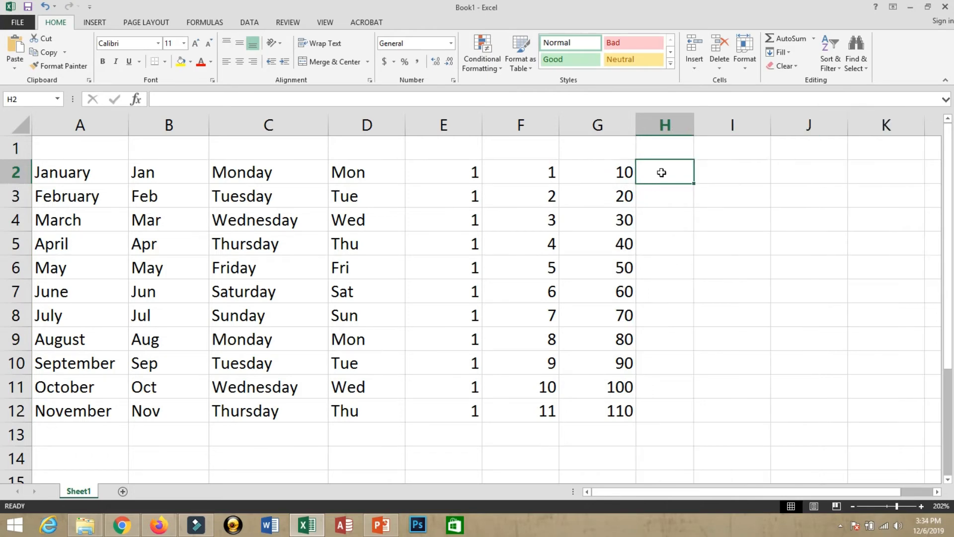
text(5)
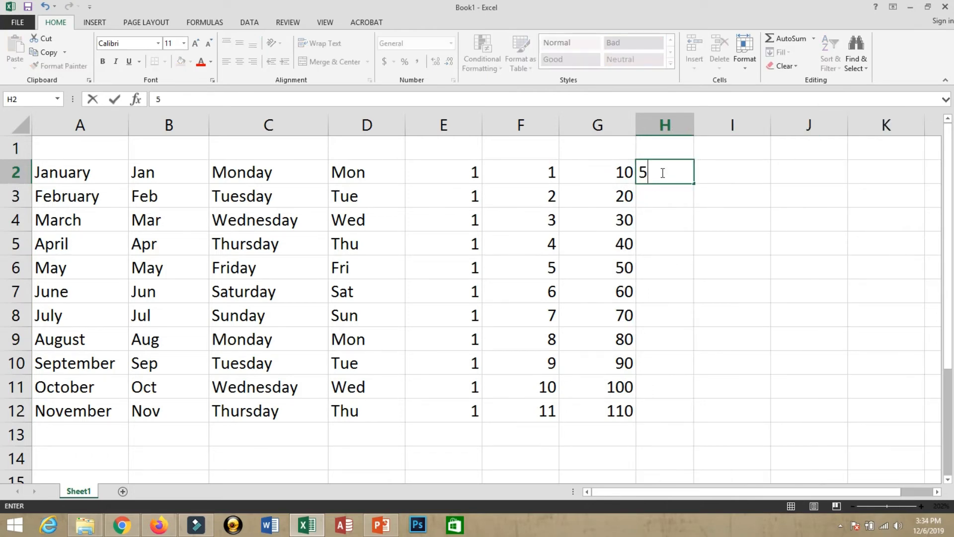
key(Return)
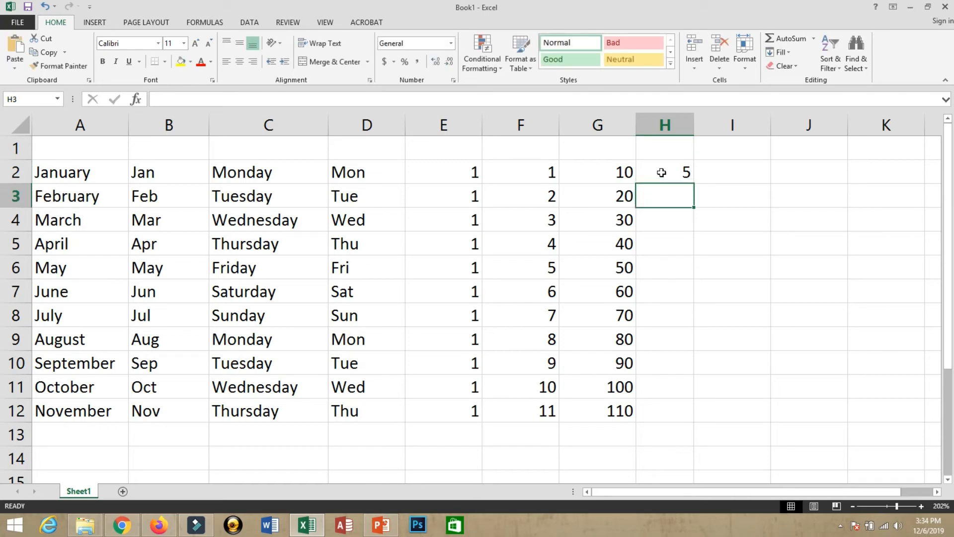
text(10)
key(Return)
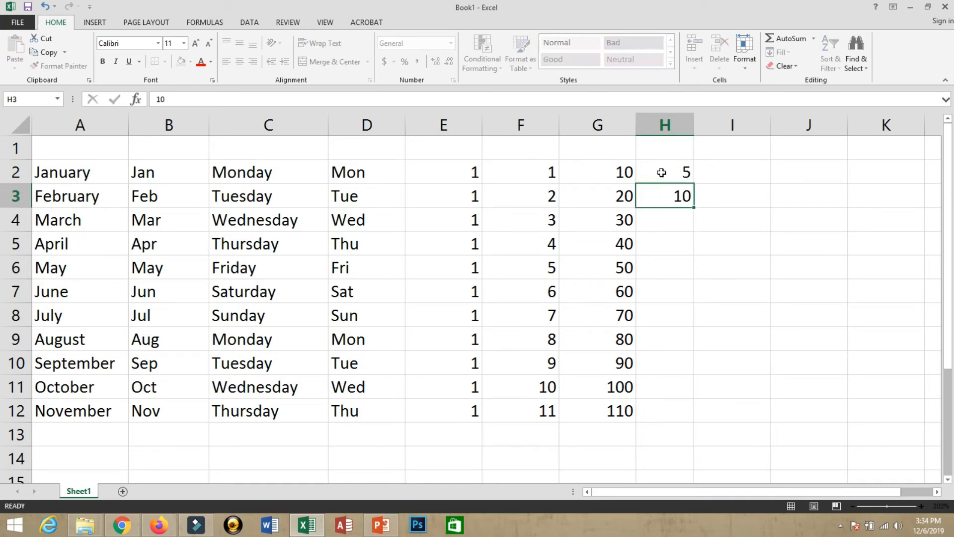
drag(662, 173, 688, 419)
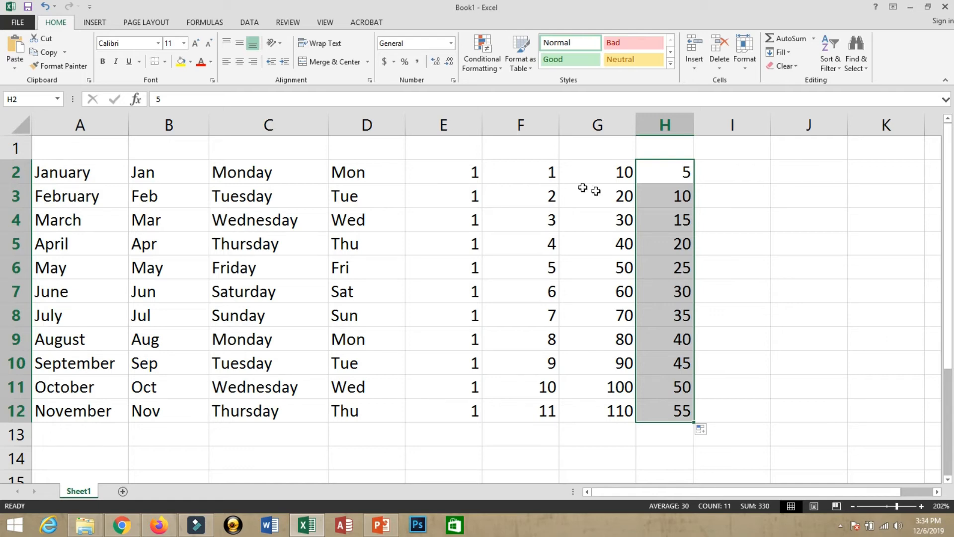
click(259, 173)
shift+click(260, 197)
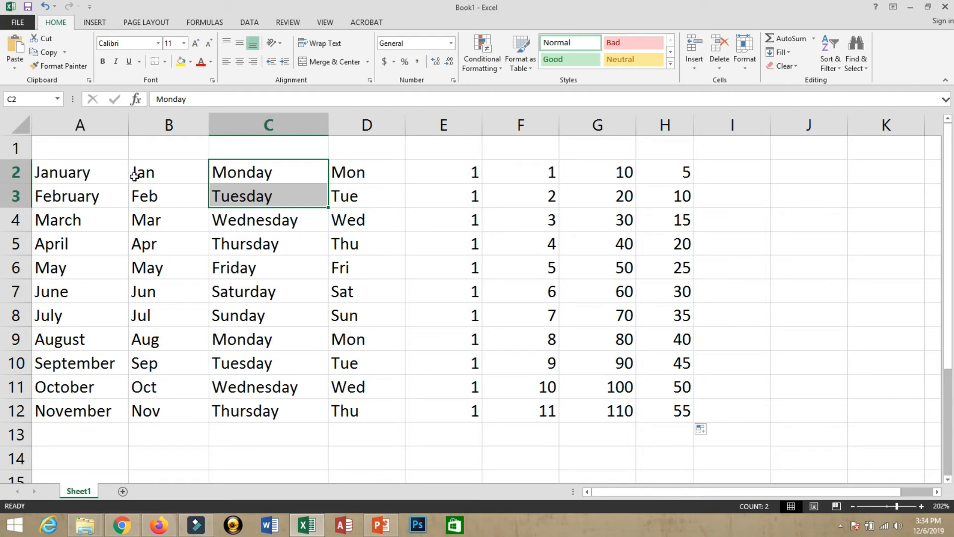
drag(134, 174, 152, 193)
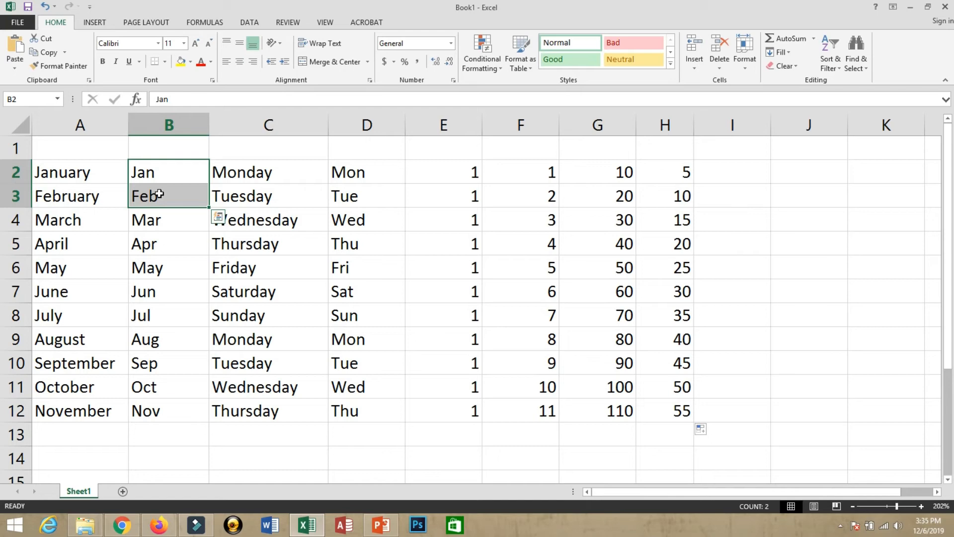
click(367, 172)
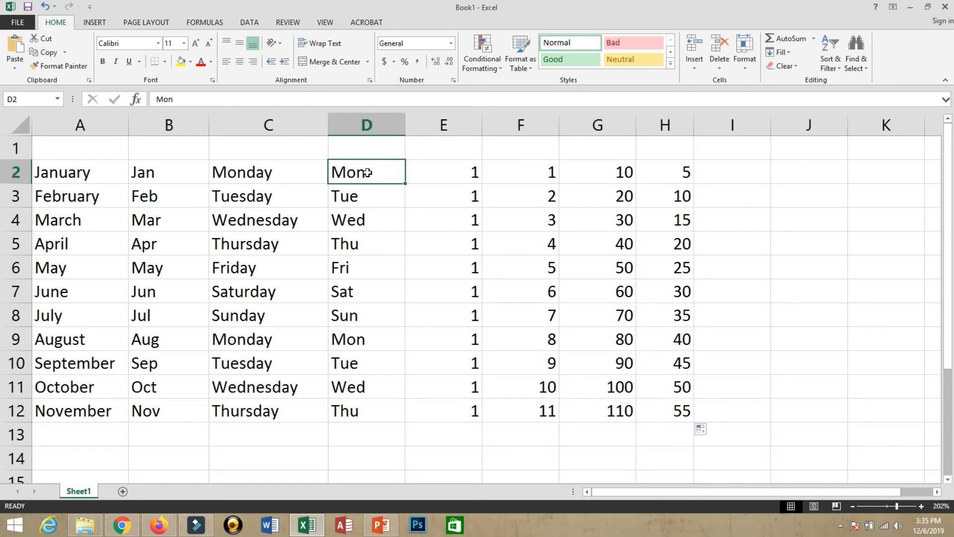
Open the Custom Lists dialog from the advanced Excel options.
click(18, 22)
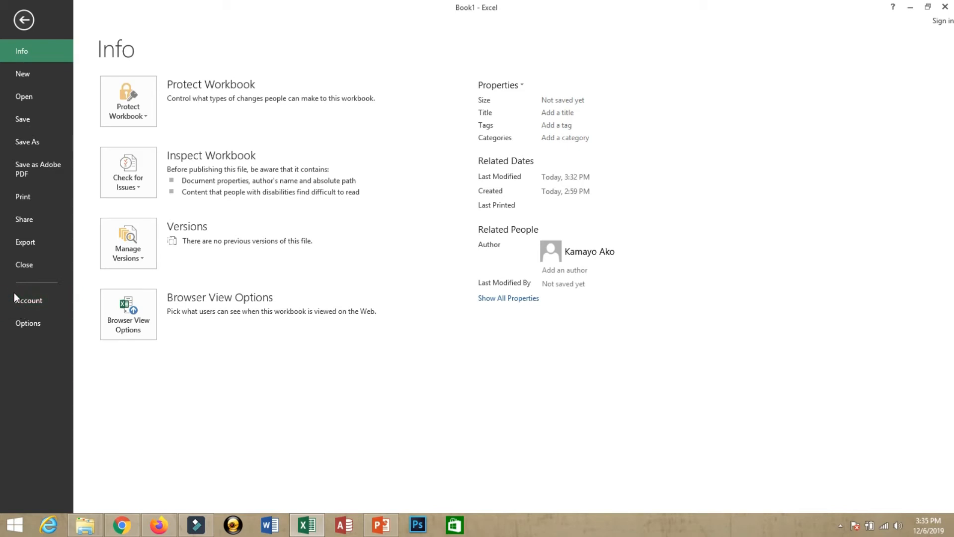
click(23, 324)
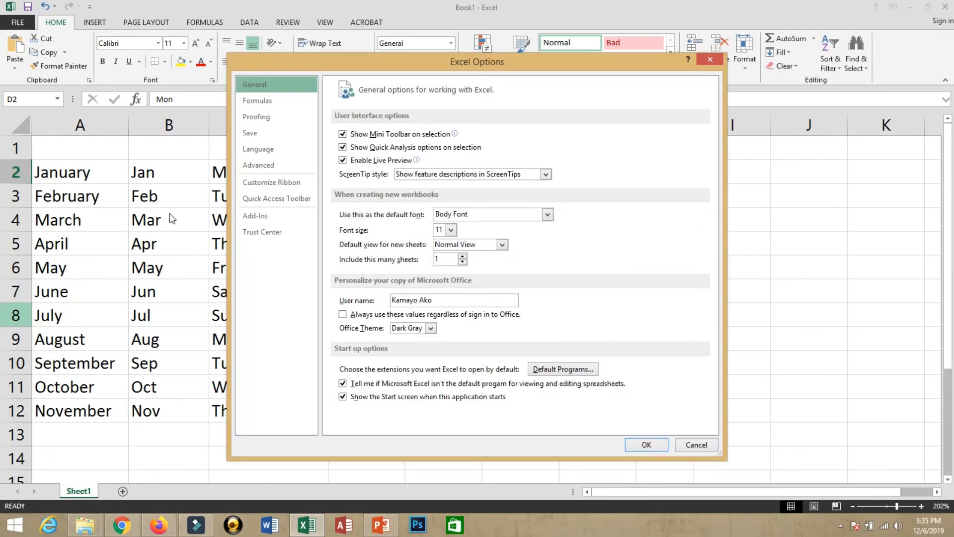
click(263, 172)
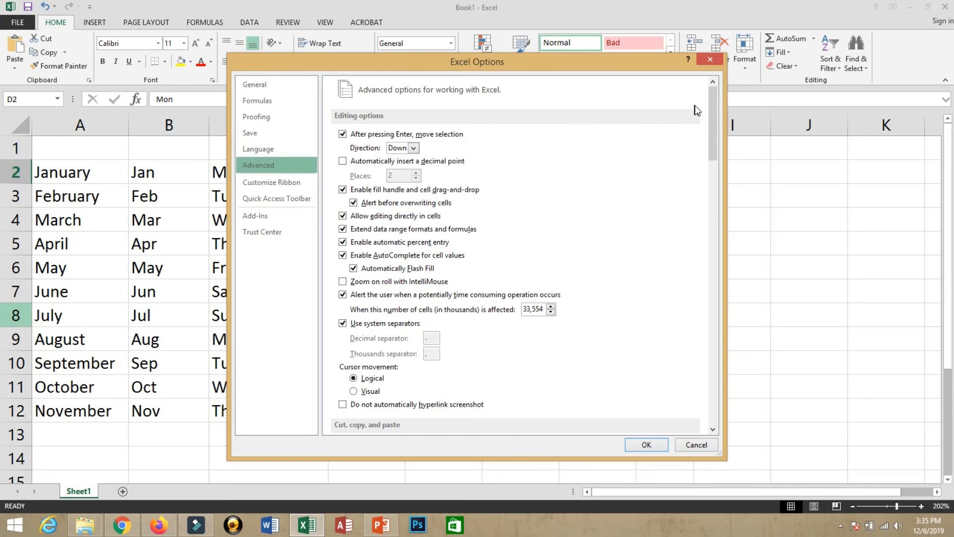
drag(713, 105, 718, 359)
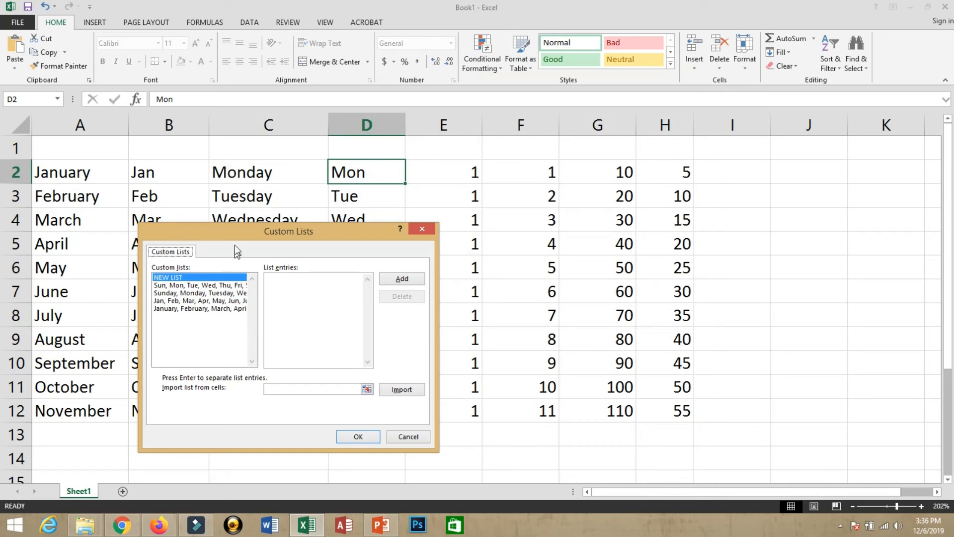
Start a new custom list with the entries Tandag, Tago, Bayabas and Cagwait, each on its own line.
drag(238, 235, 383, 225)
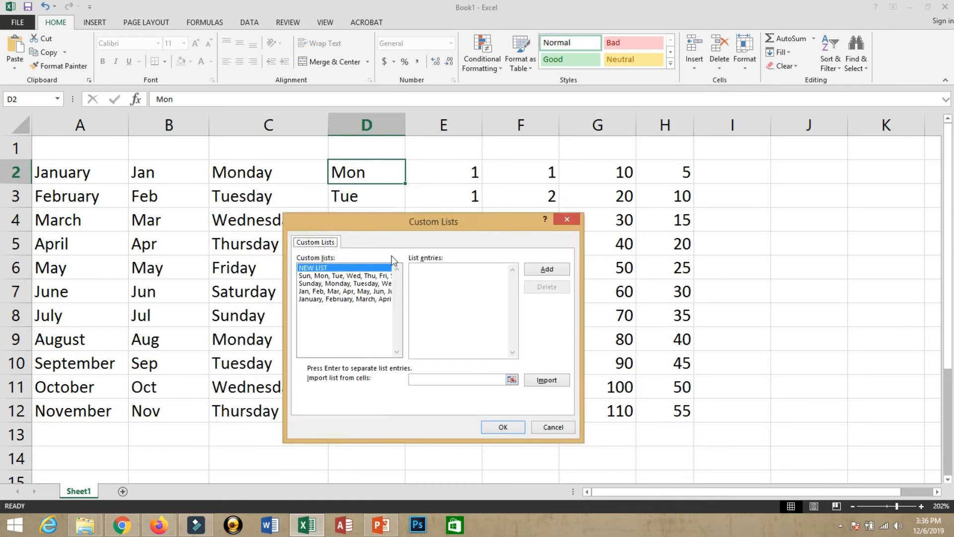
click(432, 273)
text(T)
text(anda)
text(g )
text(Tago)
key(Return)
text(Bayabas)
key(Return)
text(Cagwait)
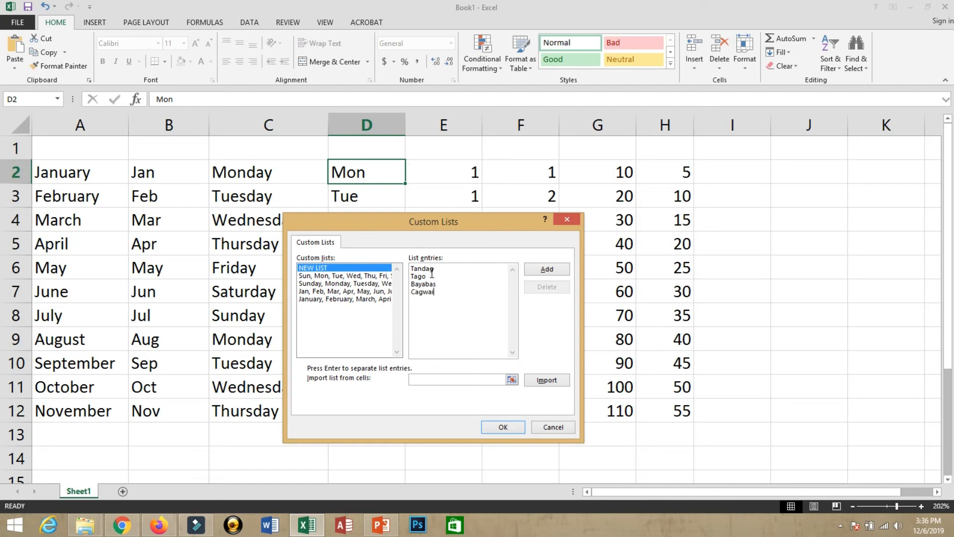
Continue the new custom list with the entries Marihatag, San Agustine, Lianga, Barobo and Tagbina.
key(Return)
text(Marihatag)
key(Return)
text(San)
text( A)
text(gustine )
text(Lian)
text(ga)
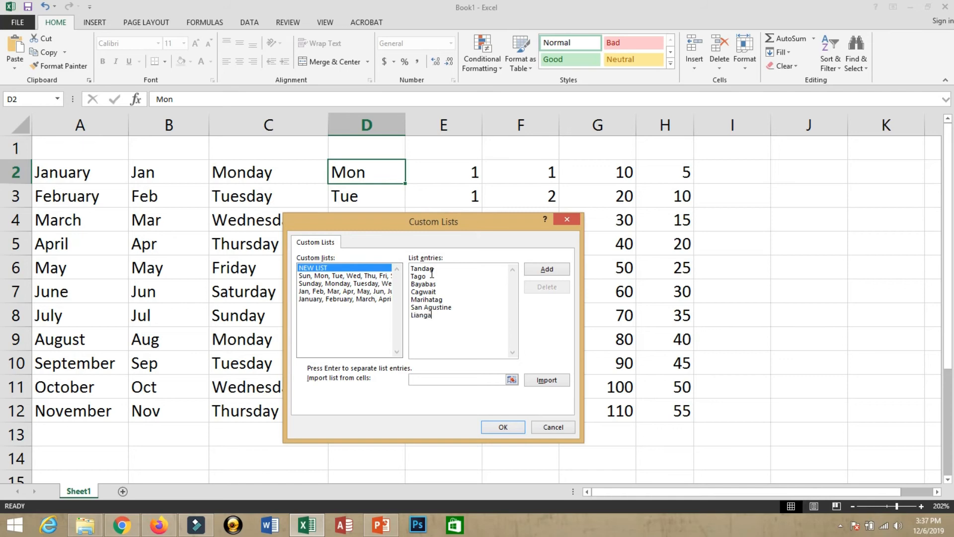
key(Return)
text(Barobo)
key(Return)
text(Tagbina)
Add the typed town names as a custom list and confirm both the list and the Excel options.
drag(415, 268, 448, 332)
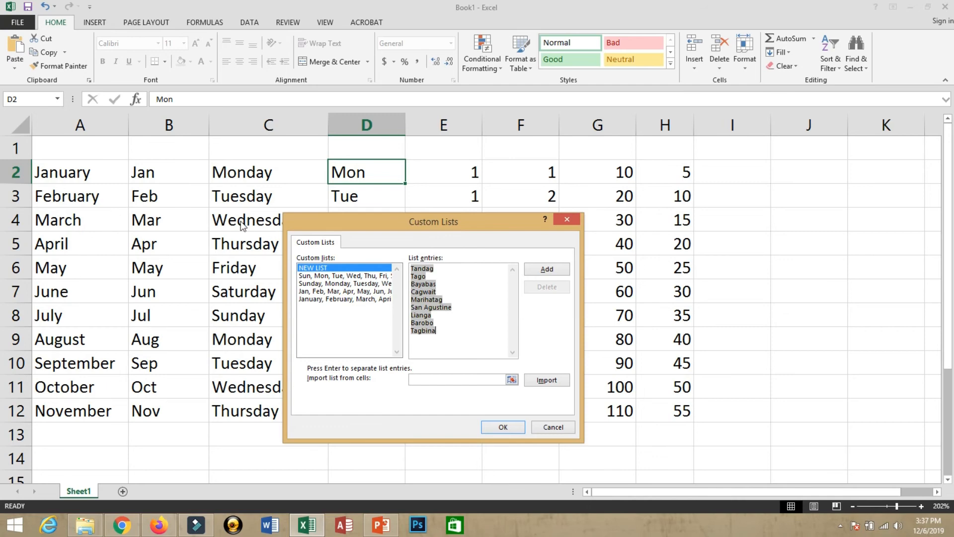
click(548, 271)
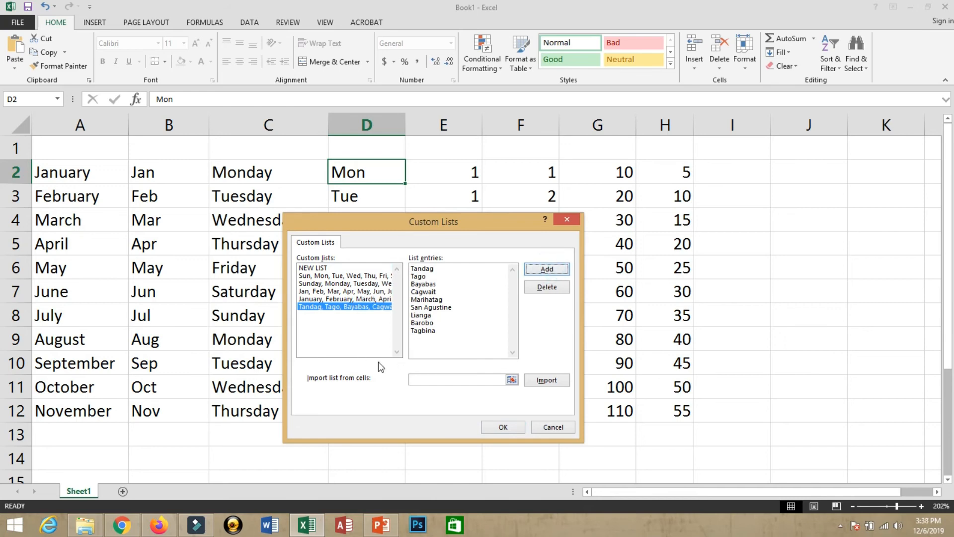
click(502, 427)
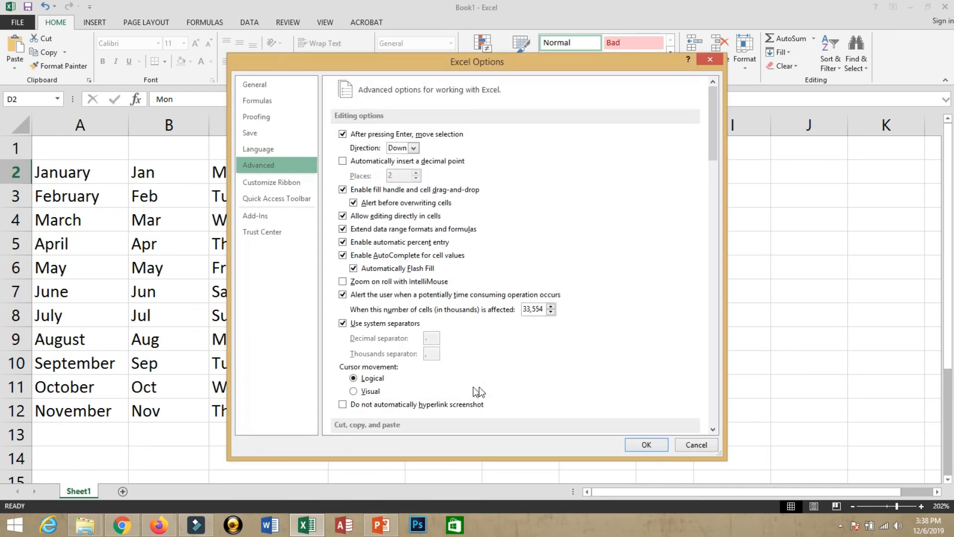
click(656, 446)
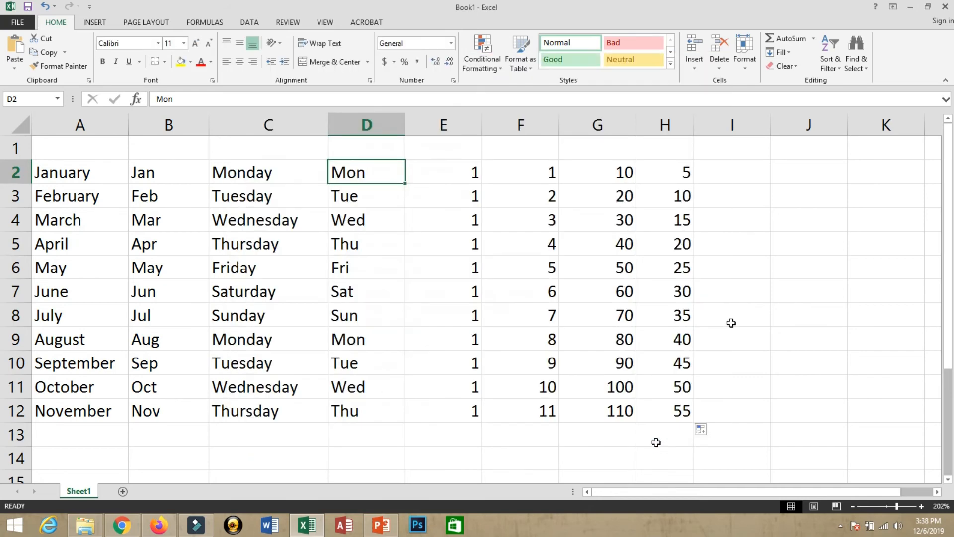
Enter Tandag in I2 as the starting value of a custom list series.
click(743, 174)
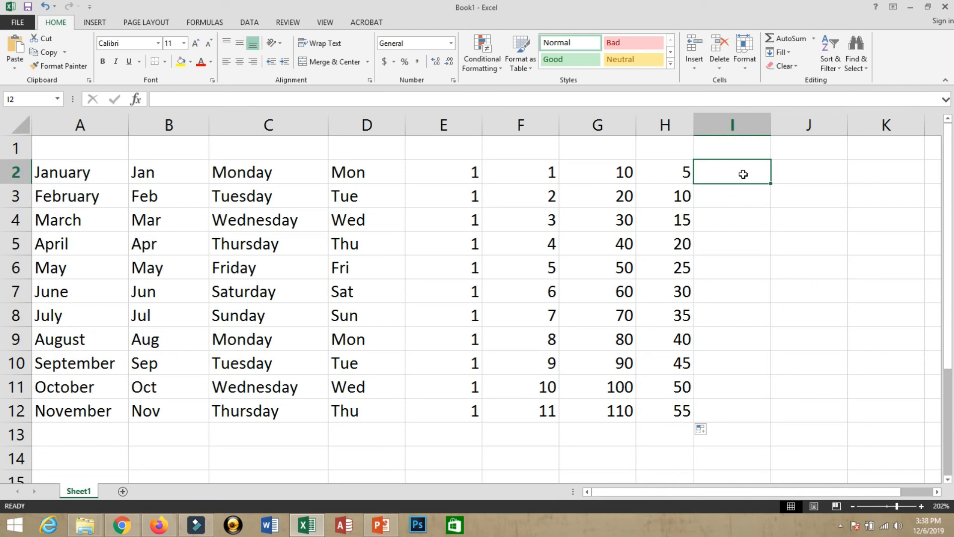
text(T)
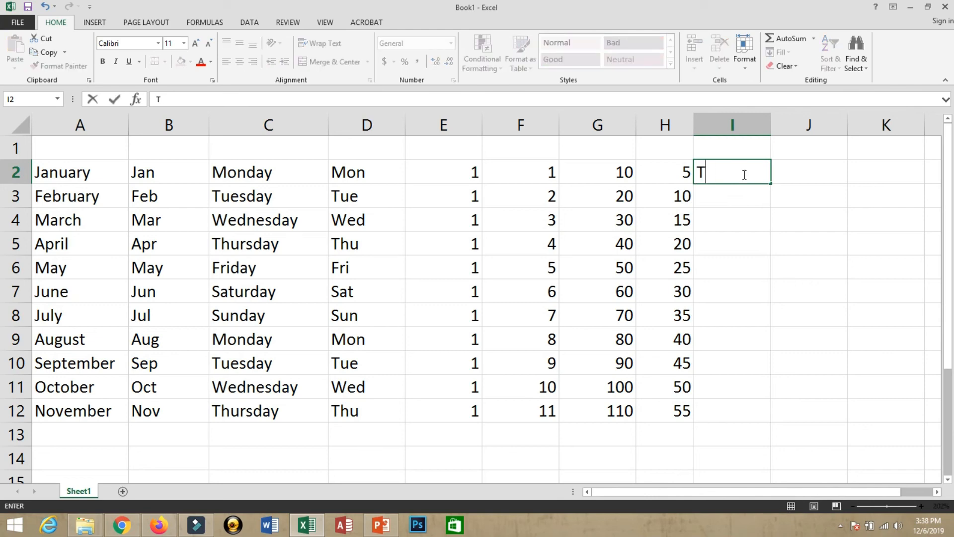
text(andag)
key(ctrl+Return)
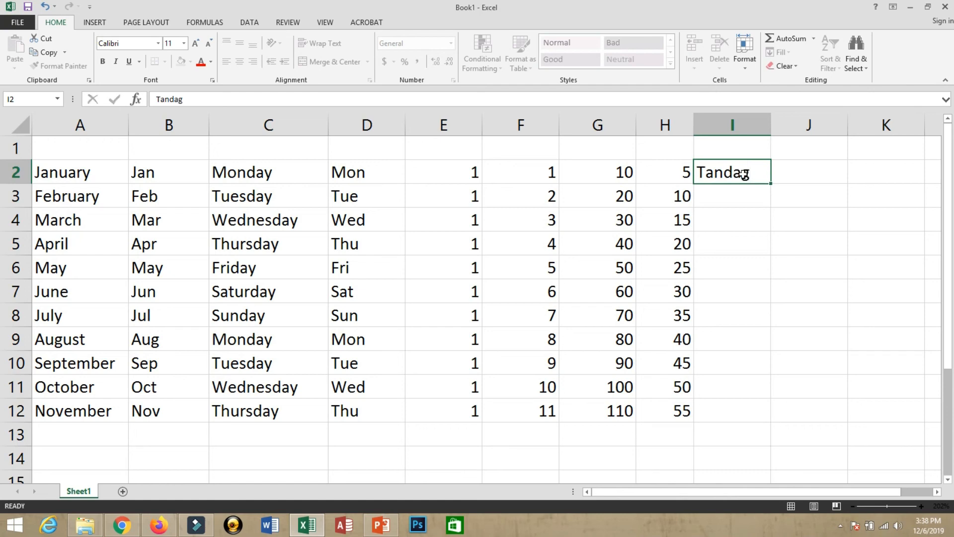
key(Down)
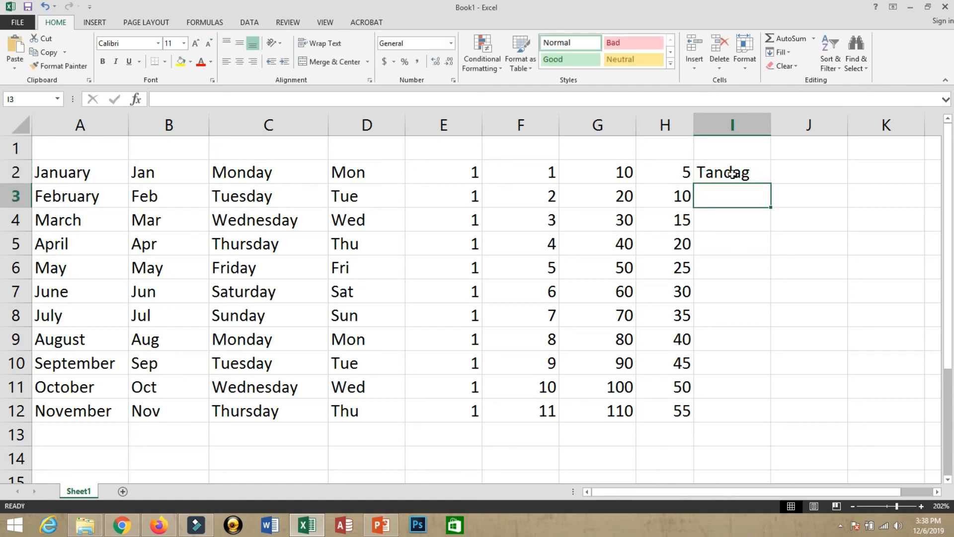
Extend the town series from I2 down through I12 with the fill handle and widen column I to fit the names.
click(733, 172)
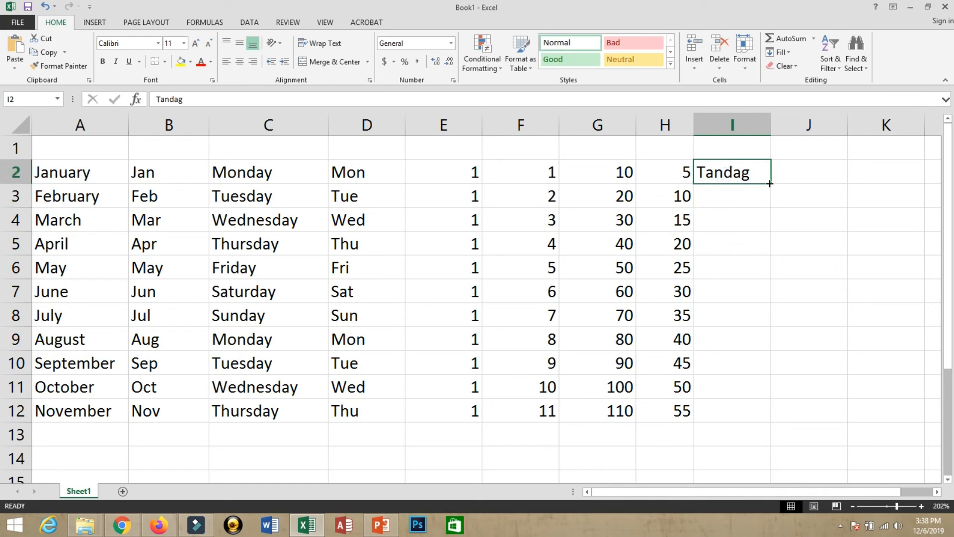
drag(770, 183, 772, 422)
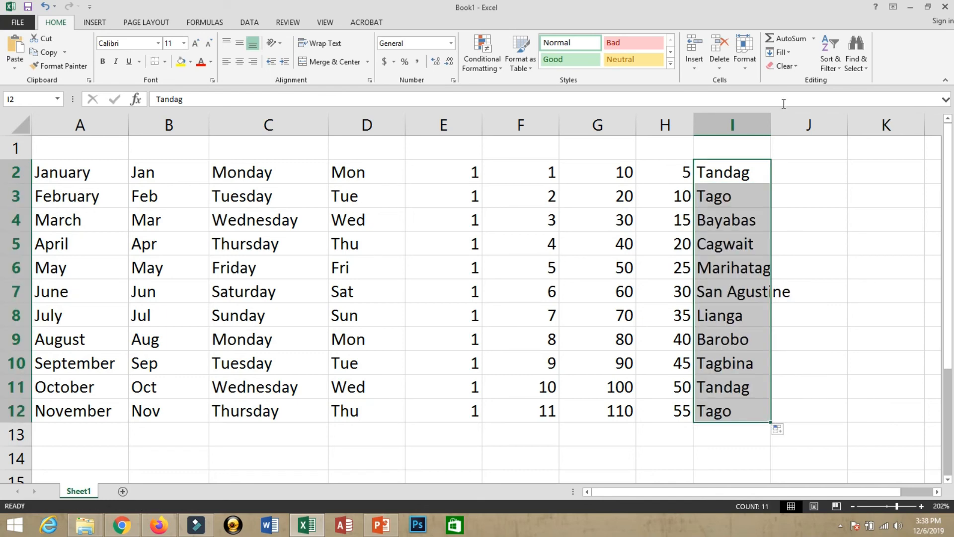
drag(767, 124, 794, 130)
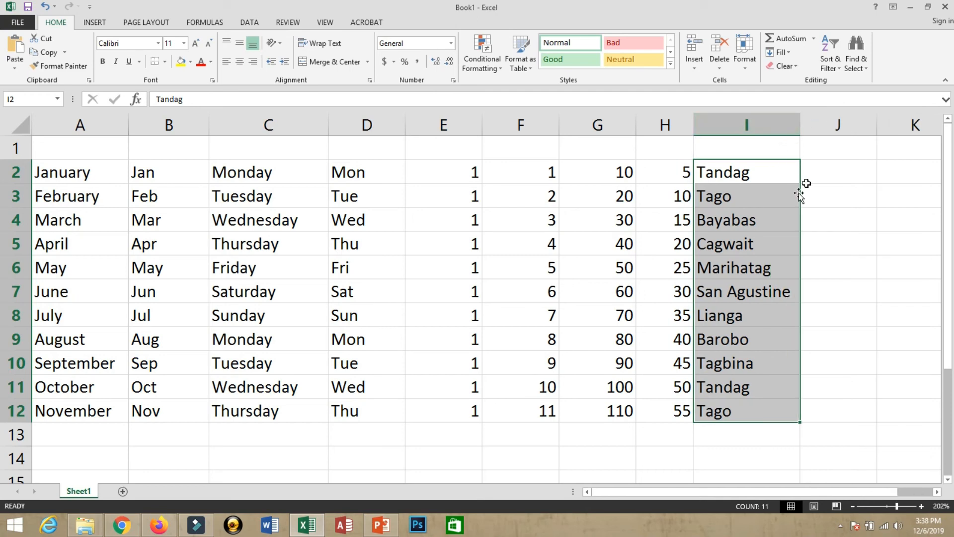
Enter Tago in J2 as the starting value of another custom list series.
click(829, 173)
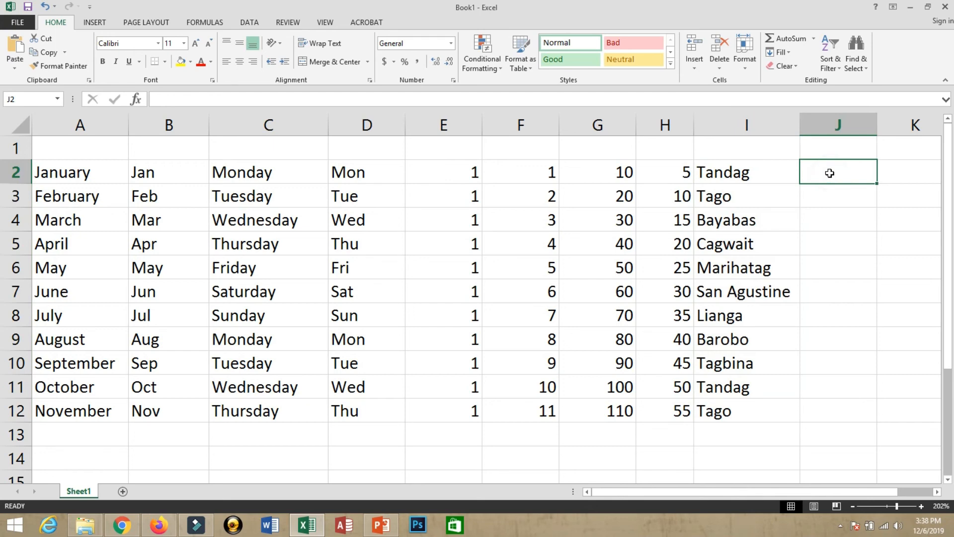
text(Tago)
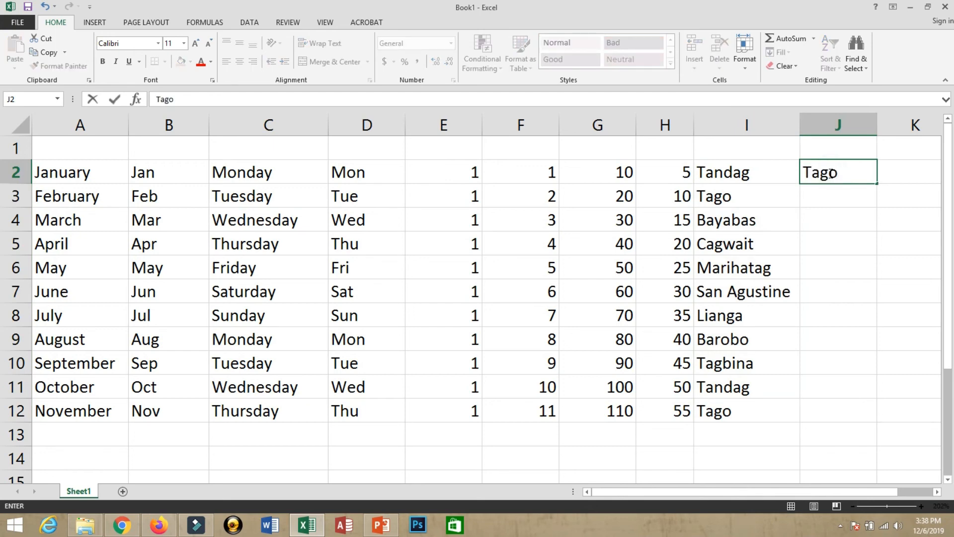
key(Return)
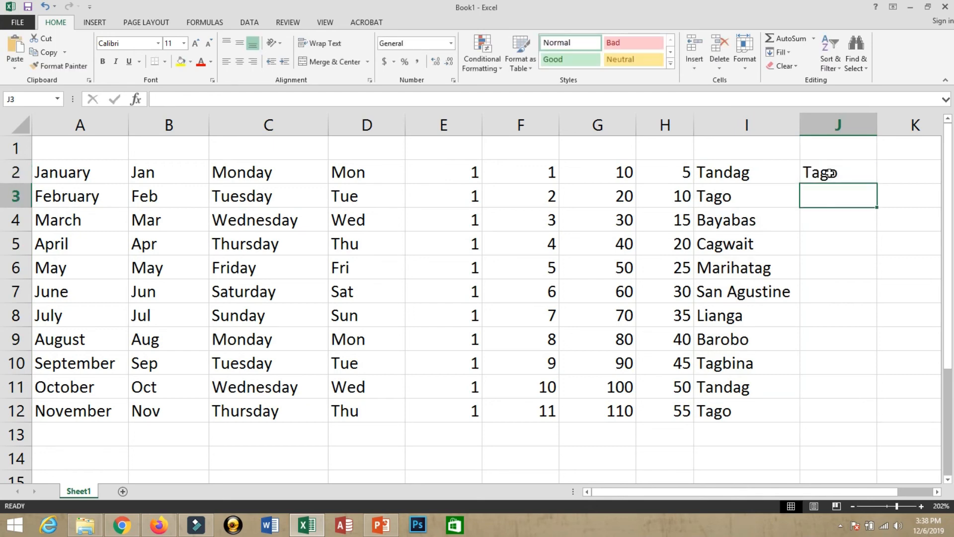
Extend the town series from J2 down through J11 with the fill handle and widen column J to fit the names.
click(830, 173)
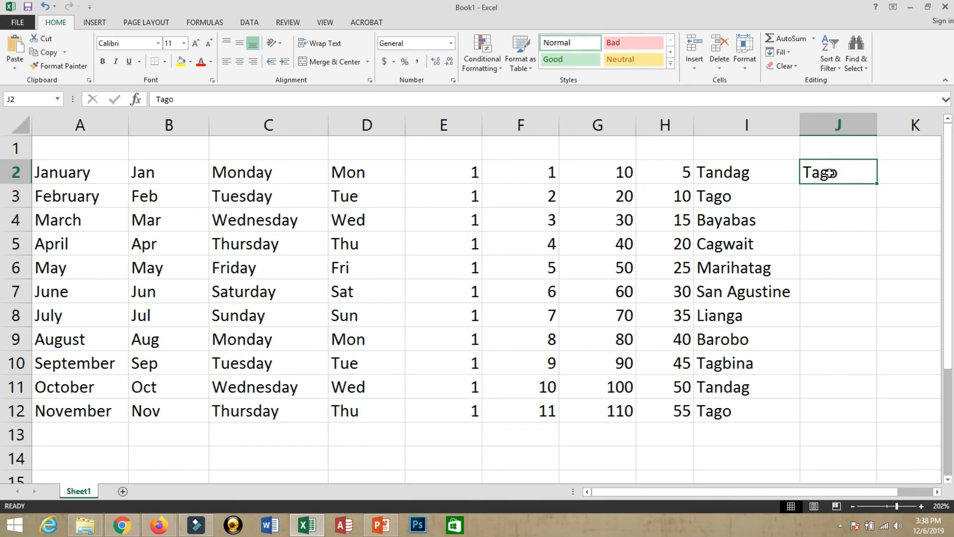
drag(875, 182, 877, 184)
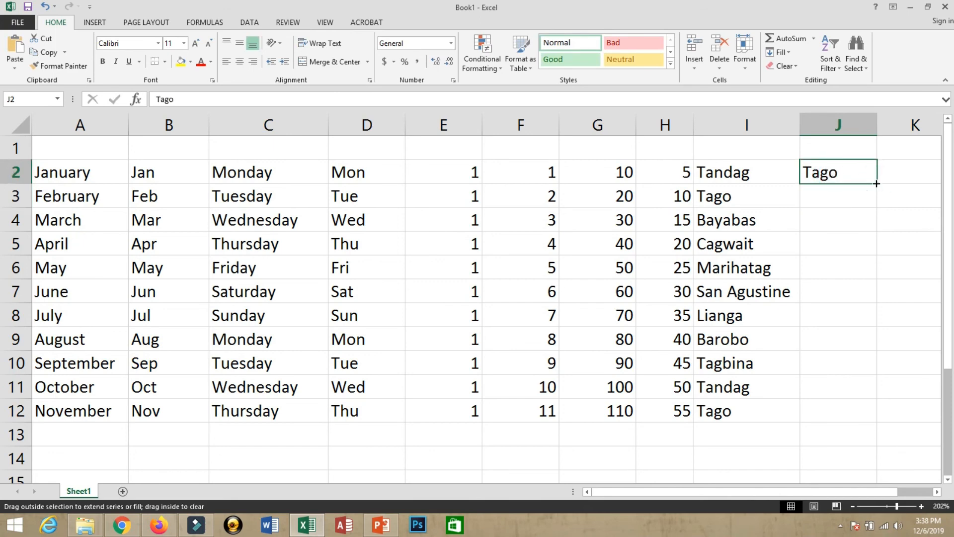
drag(877, 184, 789, 330)
drag(757, 264, 757, 264)
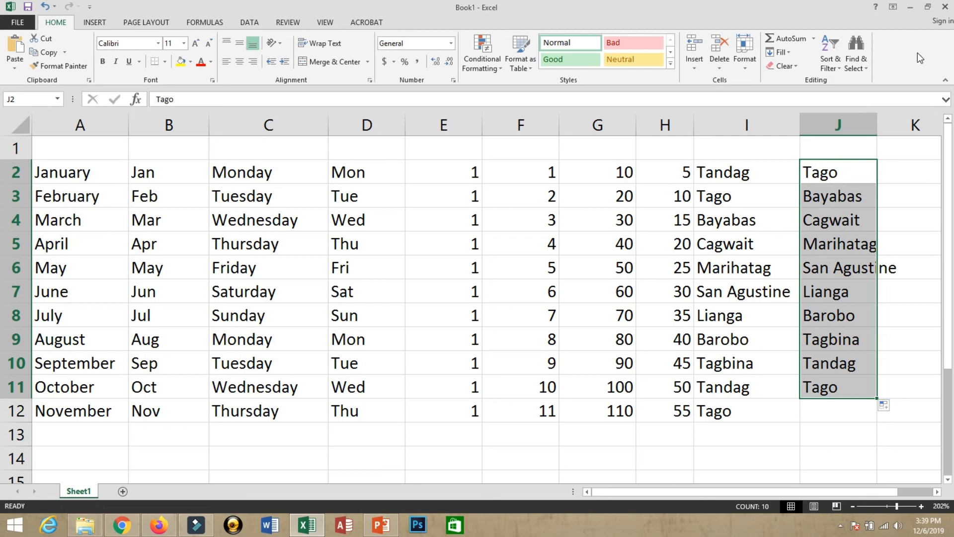
key(Down)
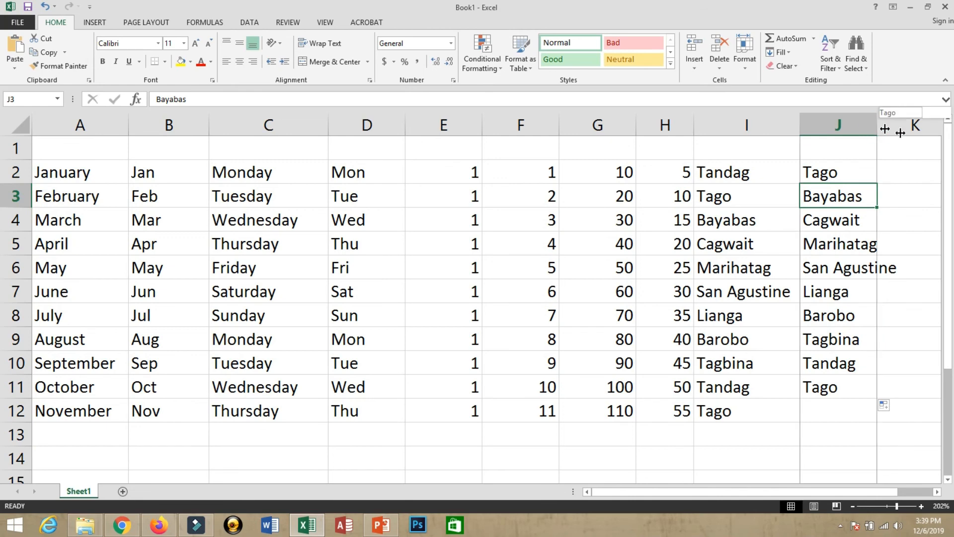
drag(878, 129, 908, 135)
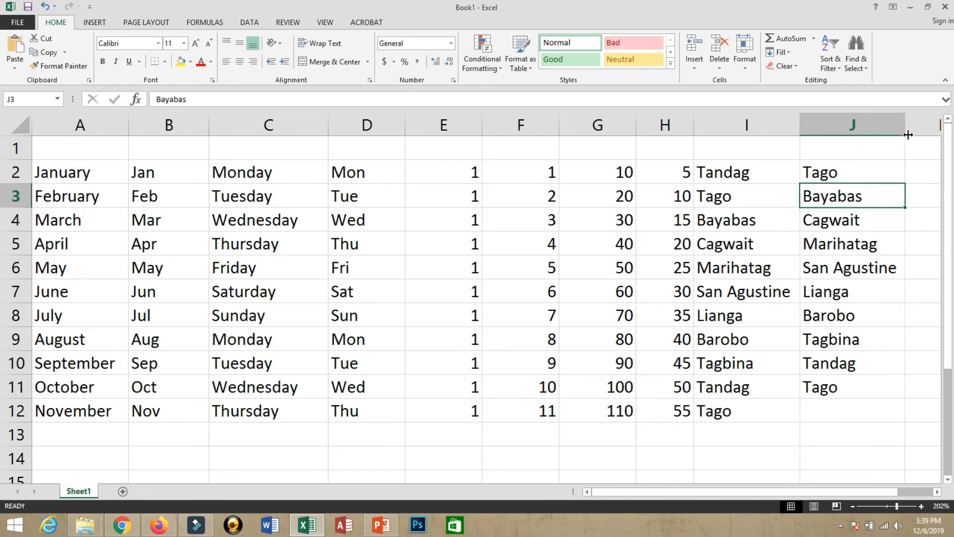